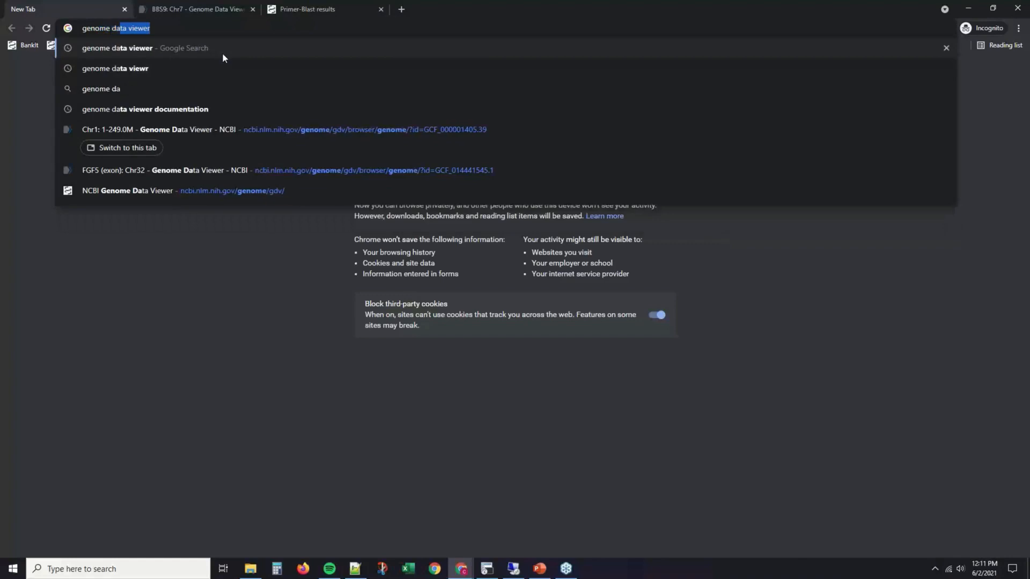
# Open the NCBI Genome Data Viewer site from the web search results
pyautogui.press('Return')
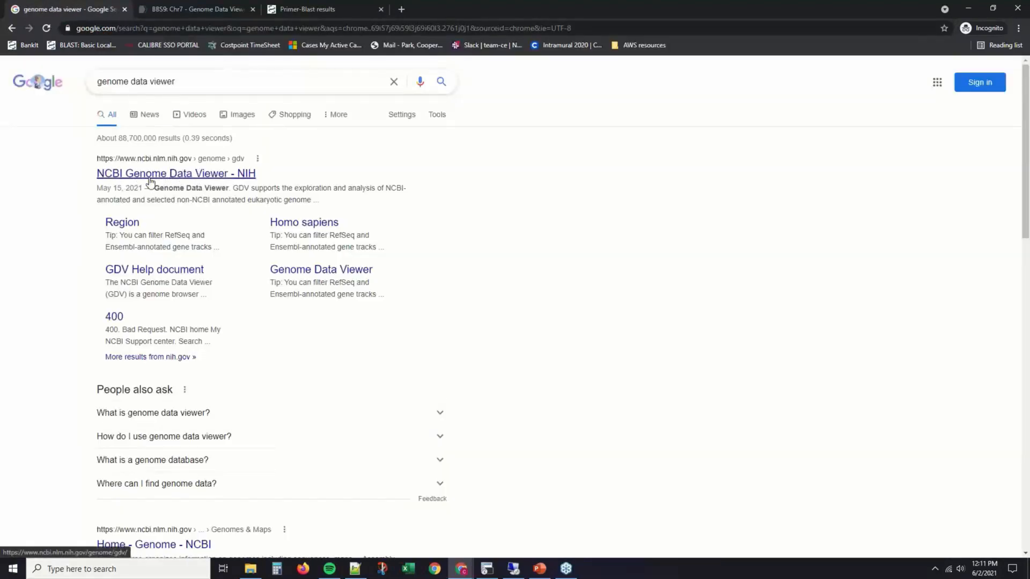
pyautogui.click(150, 178)
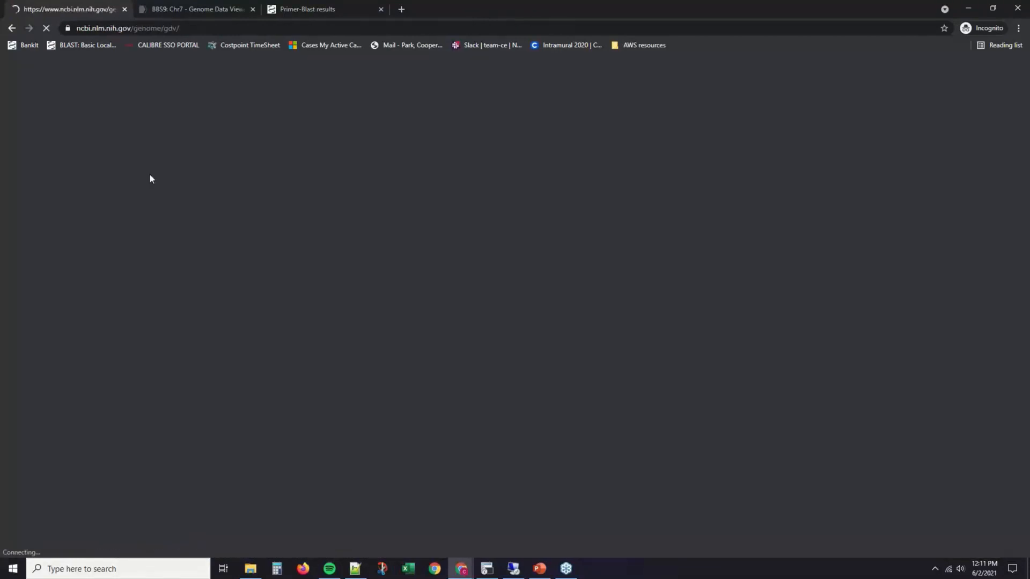
pyautogui.scroll(-1, 346, 218)
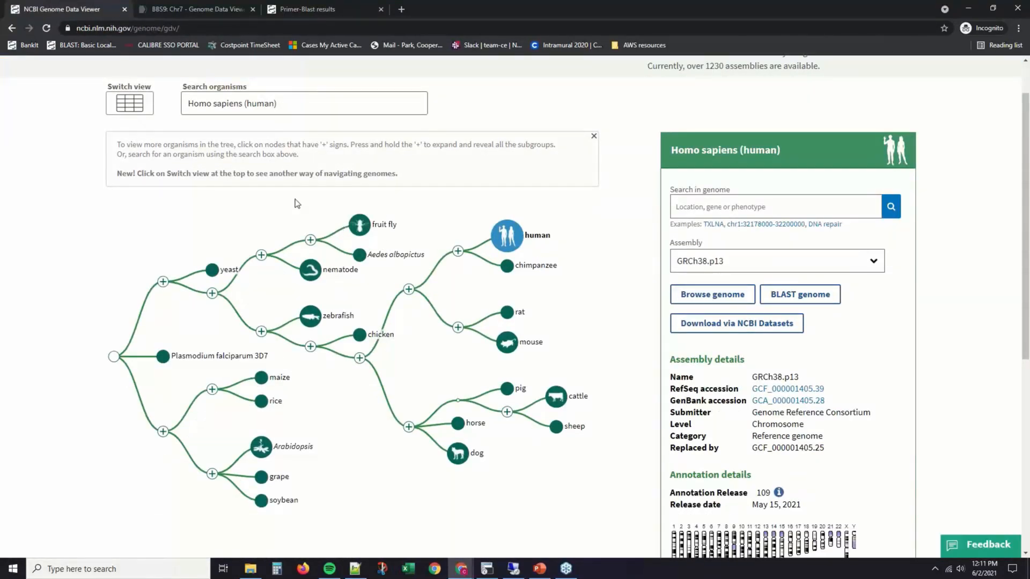
pyautogui.scroll(-1, 291, 206)
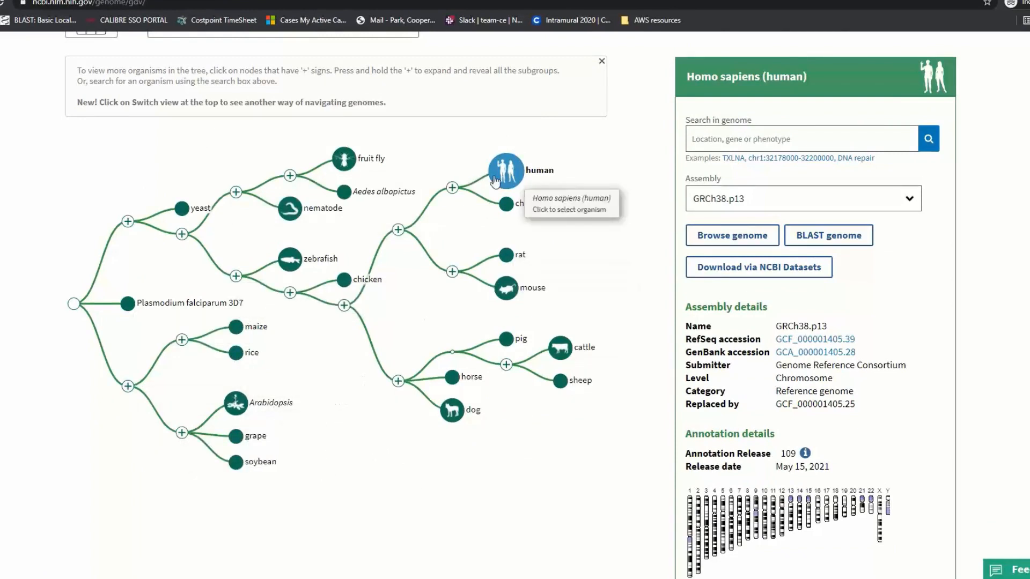
pyautogui.scroll(1, 376, 177)
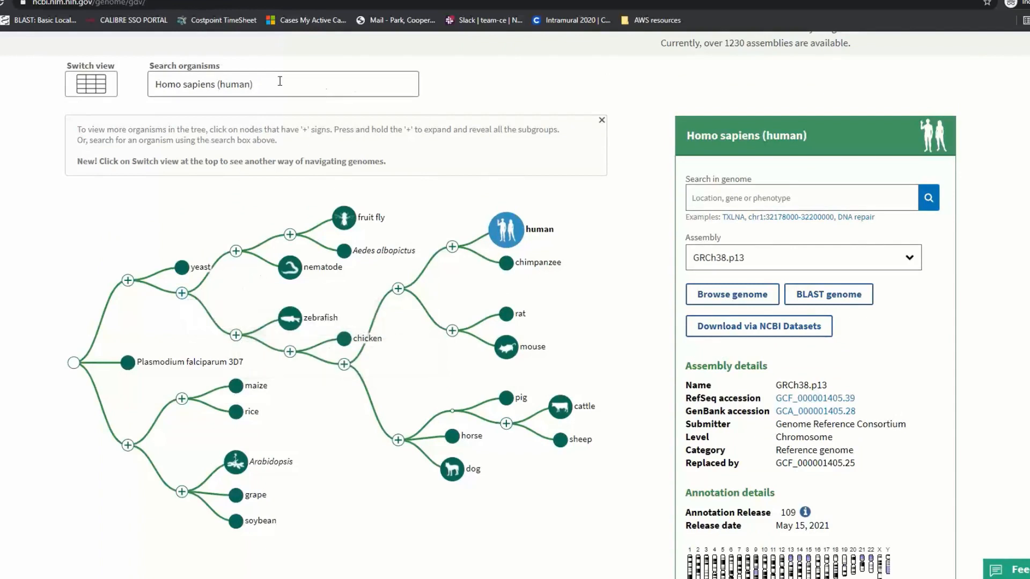
# Review the organism suggestions and keep Homo sapiens (human) as the organism
pyautogui.click(226, 90)
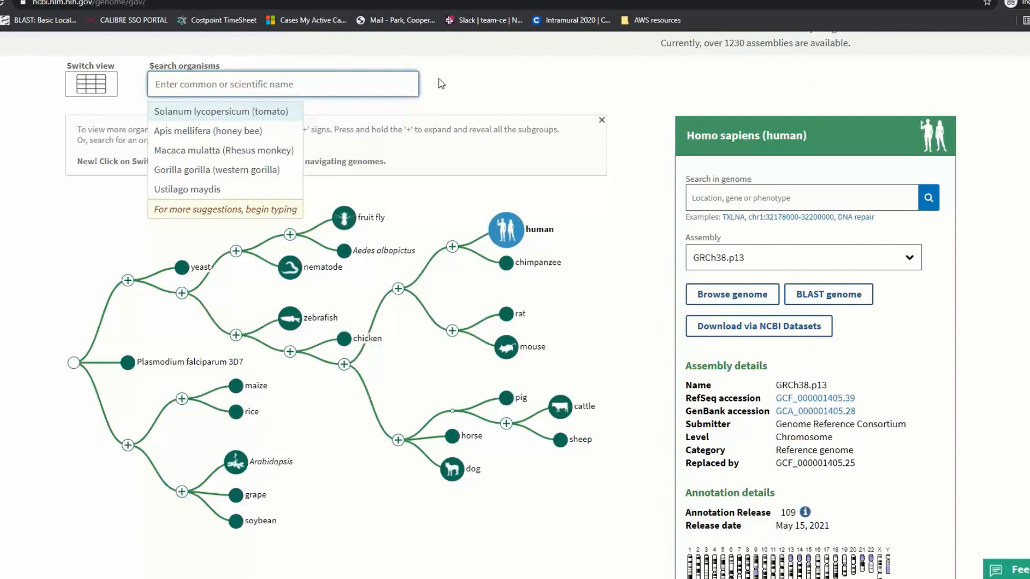
pyautogui.click(535, 97)
pyautogui.scroll(1, 643, 102)
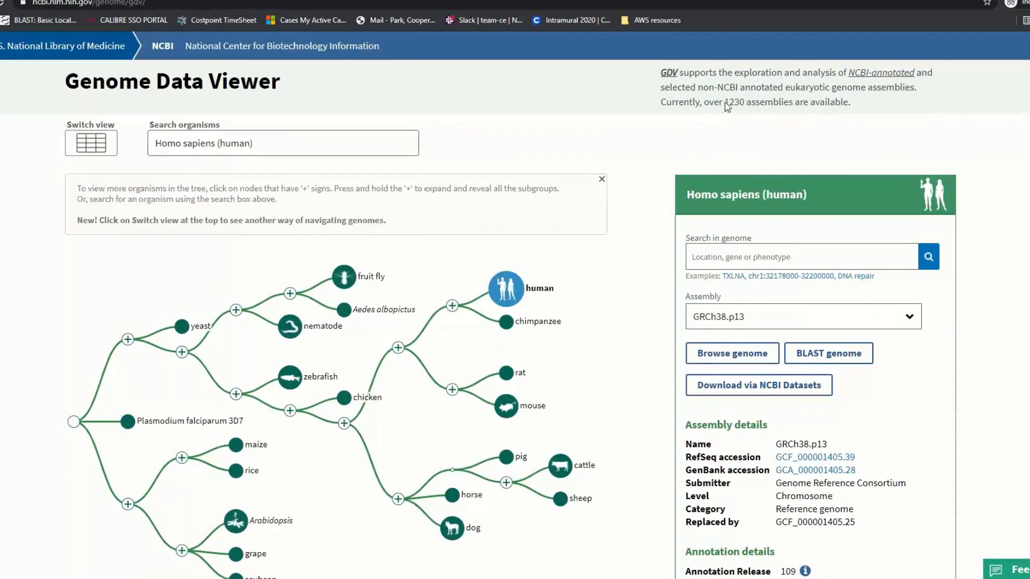
pyautogui.scroll(-1, 760, 145)
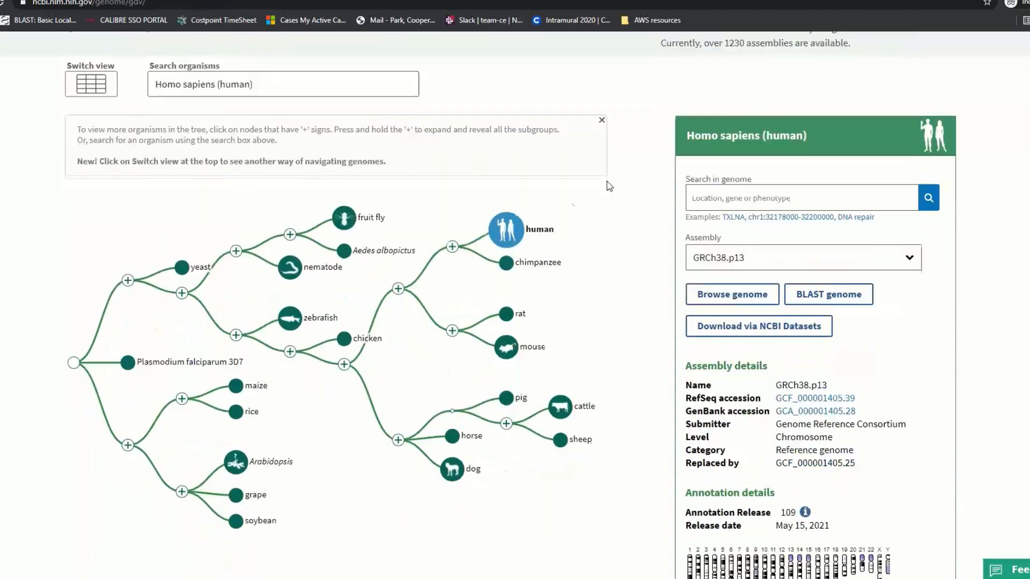
pyautogui.scroll(-1, 629, 233)
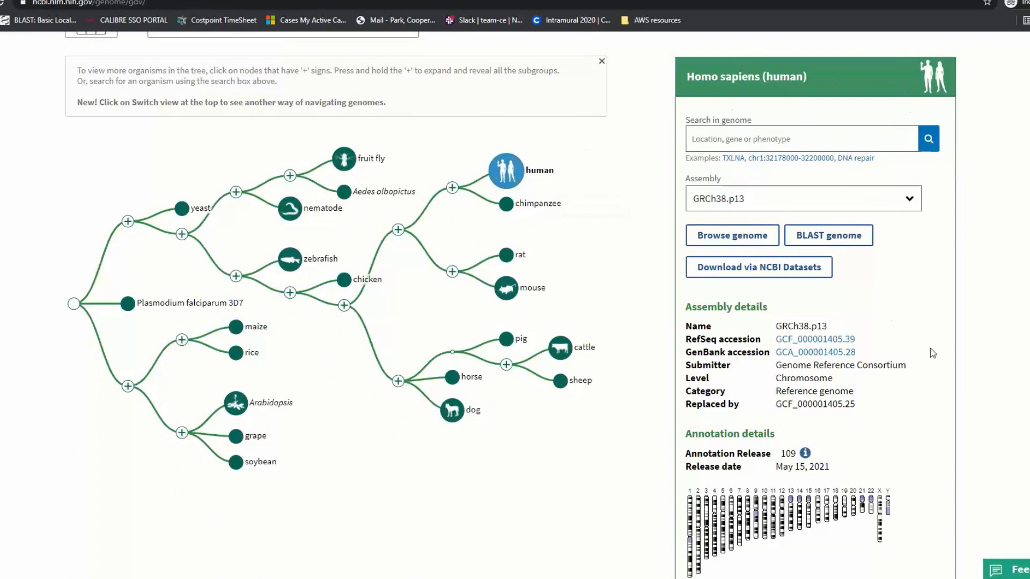
pyautogui.scroll(-1, 863, 370)
pyautogui.scroll(1, 831, 279)
# Check the available human assemblies and keep GRCh38.p13
pyautogui.click(735, 199)
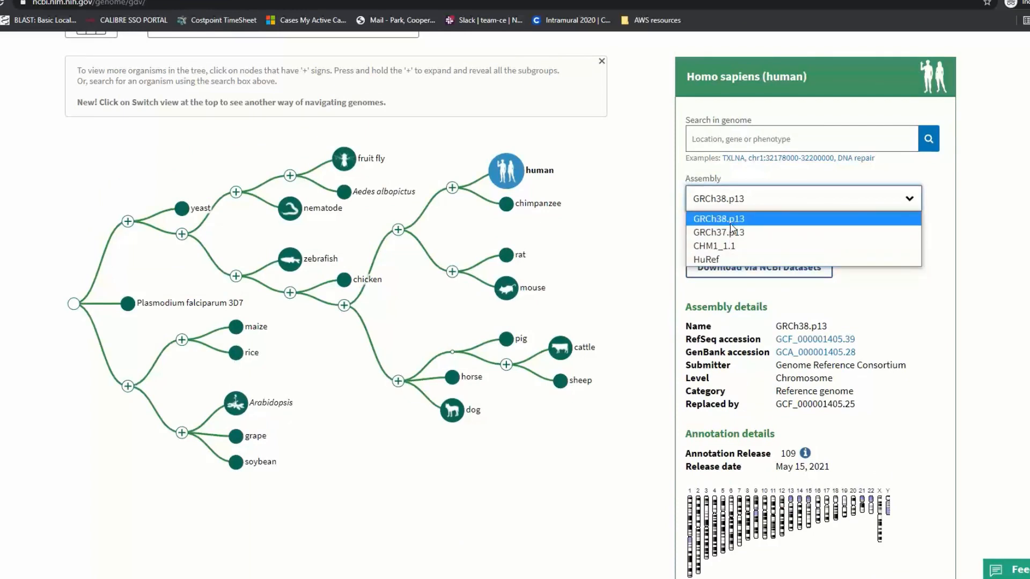
pyautogui.click(720, 219)
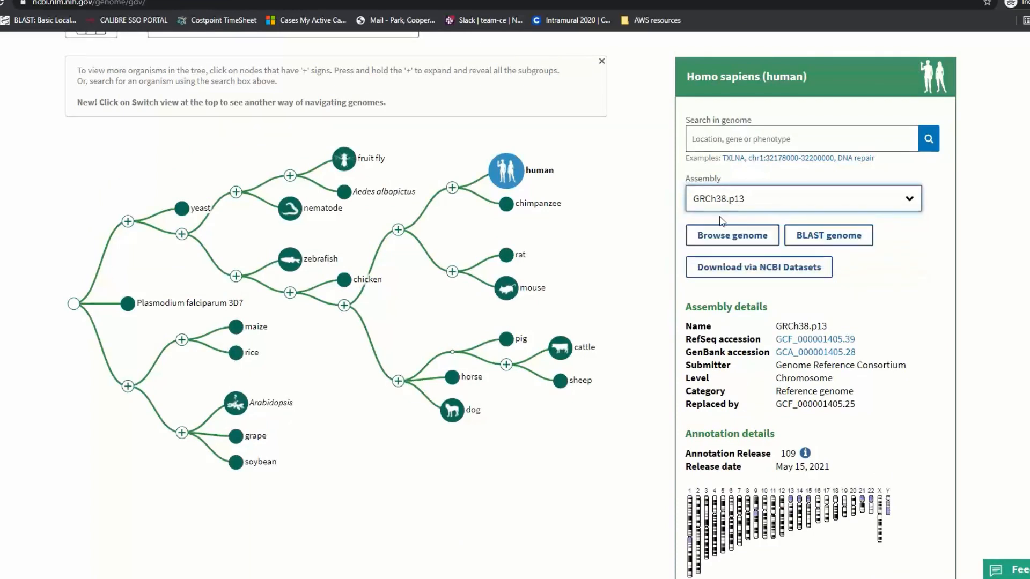
pyautogui.scroll(-1, 717, 209)
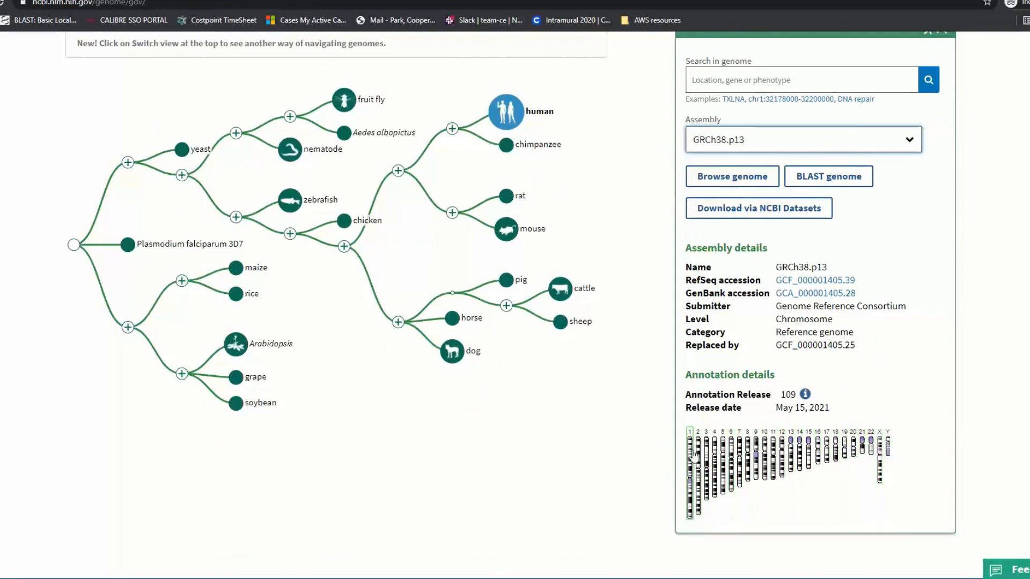
pyautogui.scroll(1, 686, 418)
pyautogui.scroll(1, 687, 418)
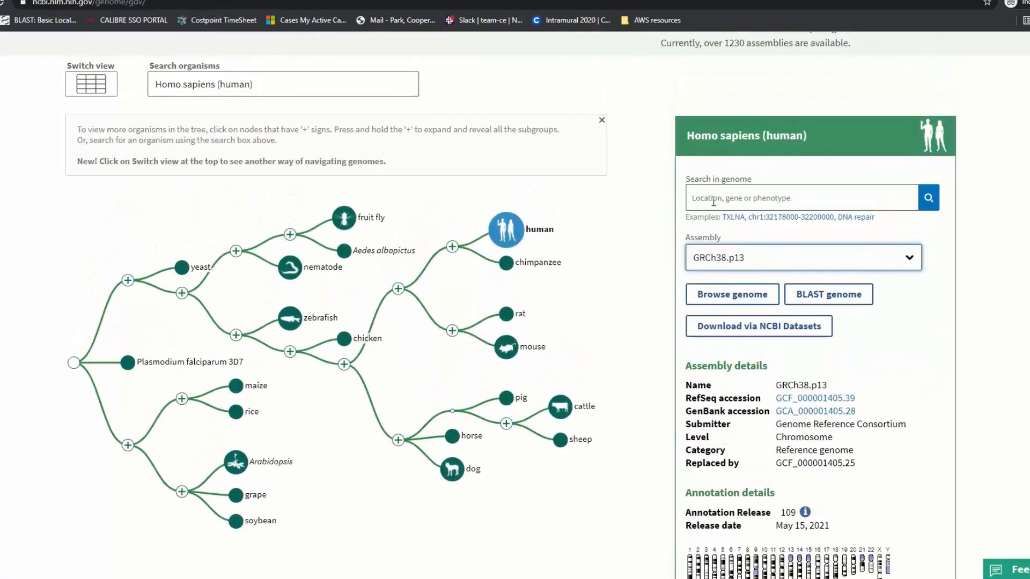
# Search the human genome for 'bbs' to open BBS9 on chromosome 7 in the browser
pyautogui.click(714, 202)
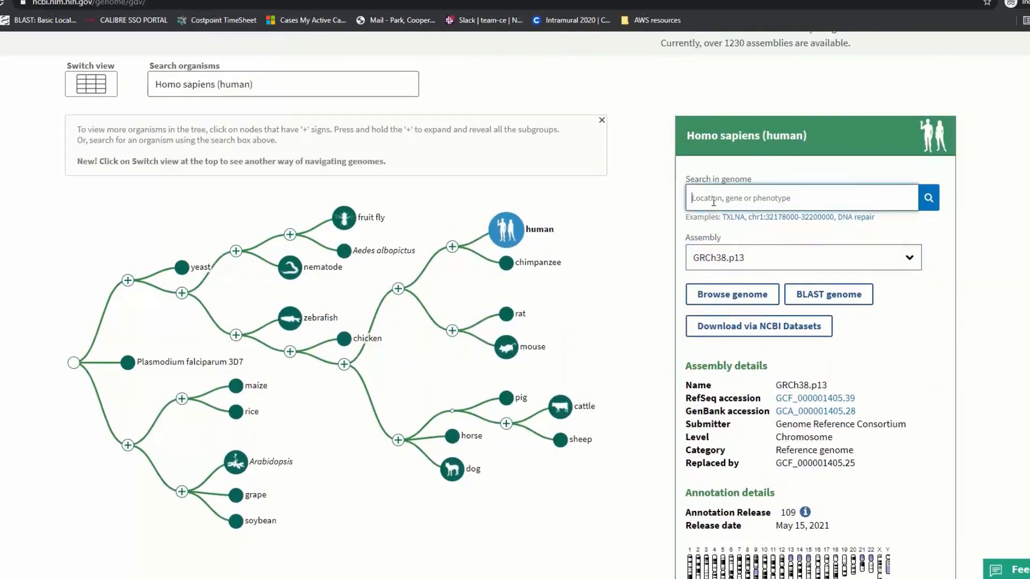
pyautogui.write('bbs9')
pyautogui.press('Return')
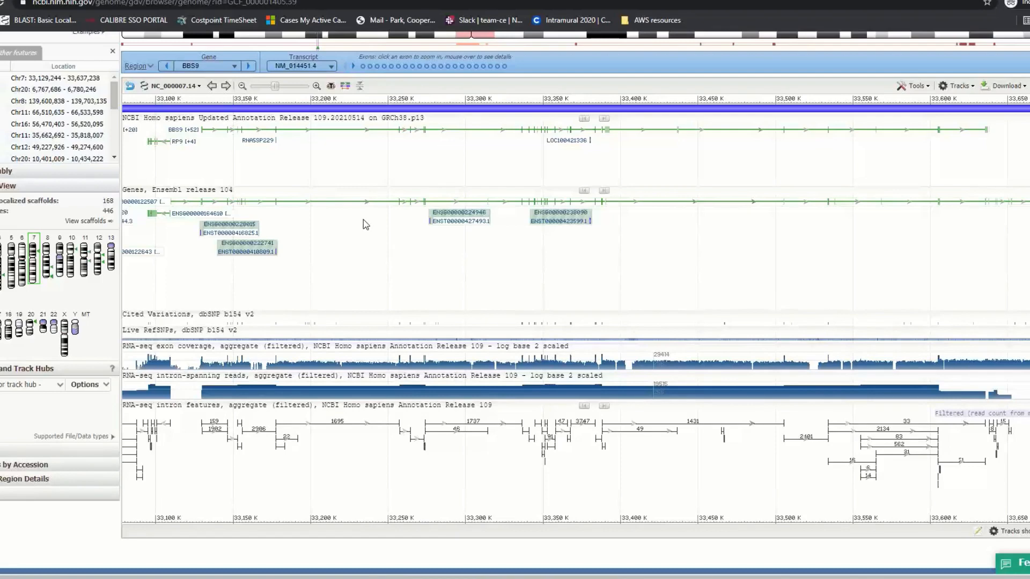
pyautogui.scroll(2, 363, 220)
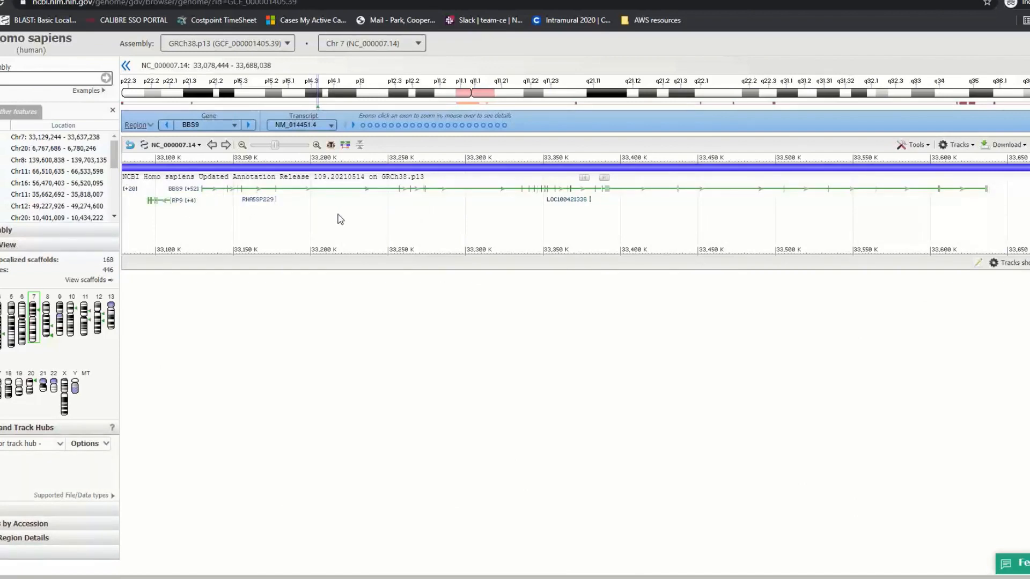
# Open Configure Tracks and view the NCBI gene annotation track's settings
pyautogui.click(957, 148)
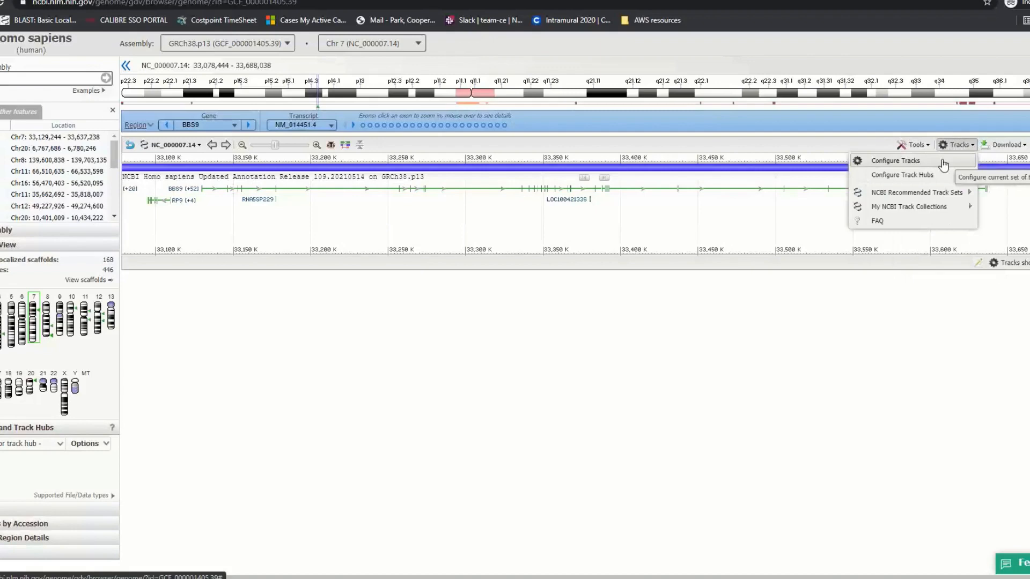
pyautogui.click(941, 160)
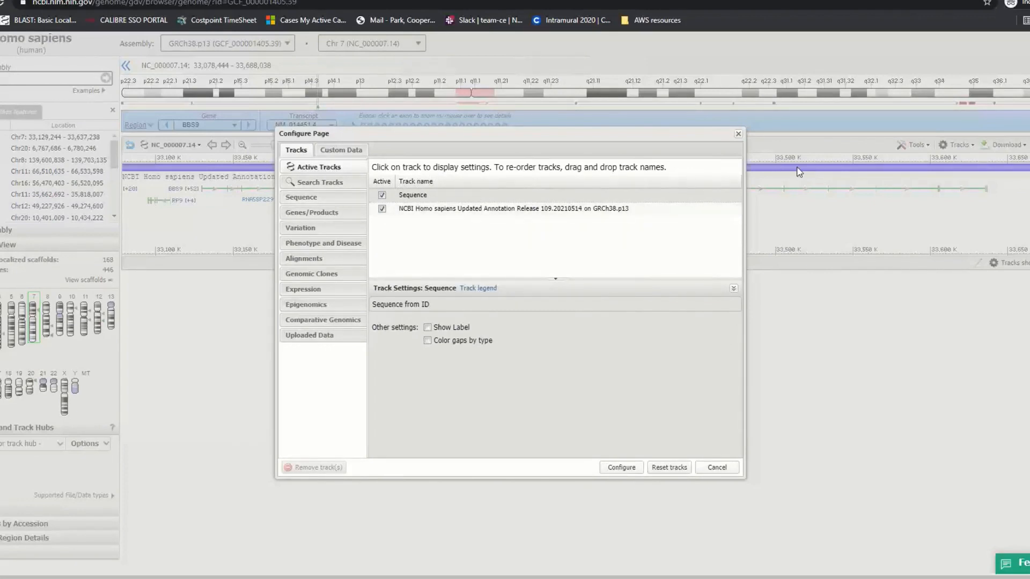
pyautogui.click(485, 210)
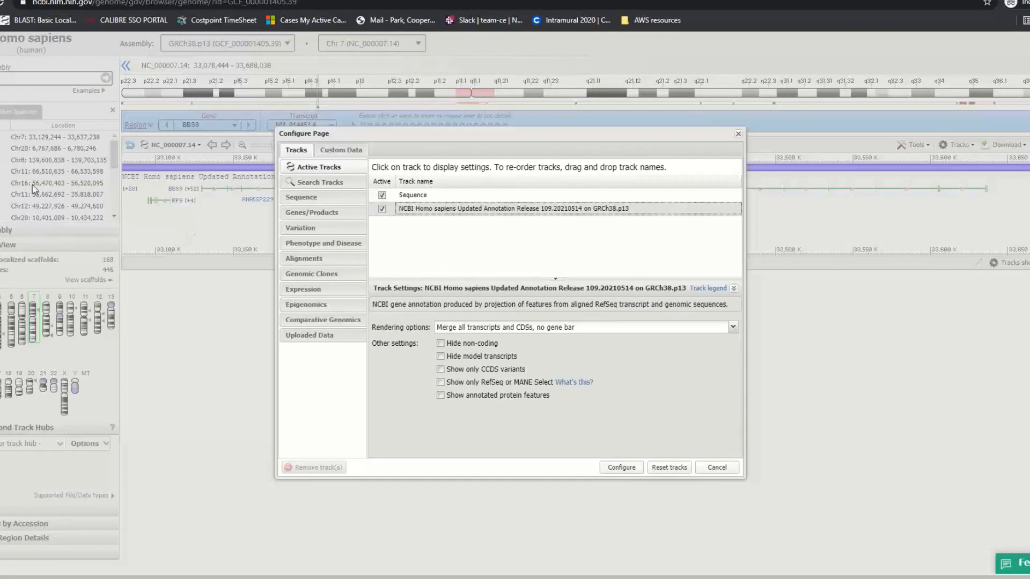
# Switch the Configure Page dialog to the Custom Data section
pyautogui.click(335, 152)
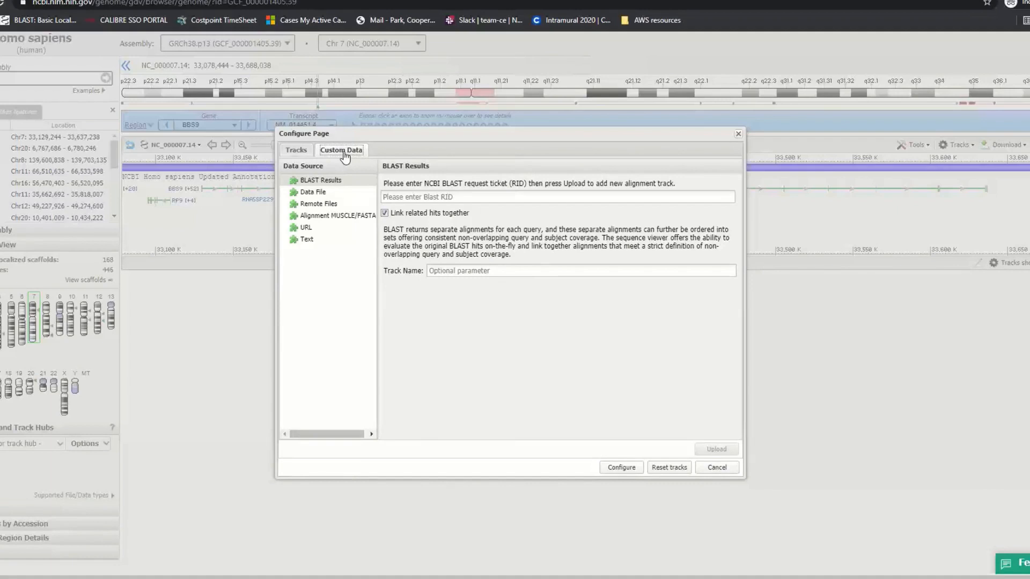
# Add the remote SRR6314034.sorted.bam URL as a track named 'My data' and confirm the upload
pyautogui.click(332, 205)
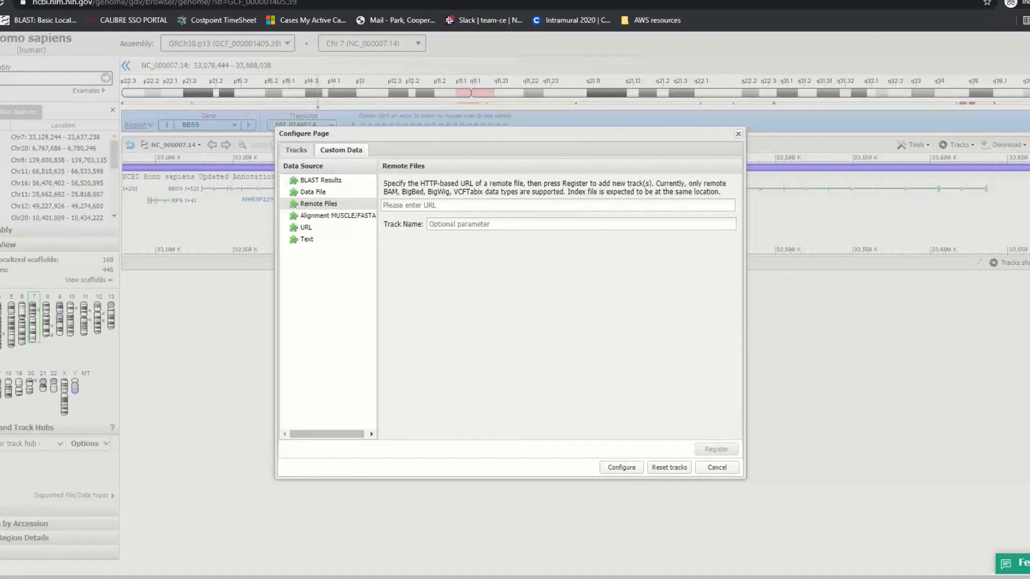
pyautogui.click(408, 204)
pyautogui.write('https://parkcoj-playground-bucket-east1.s3.amazonaws.com/texas2021_playground/SRR6314034.sorted.bam')
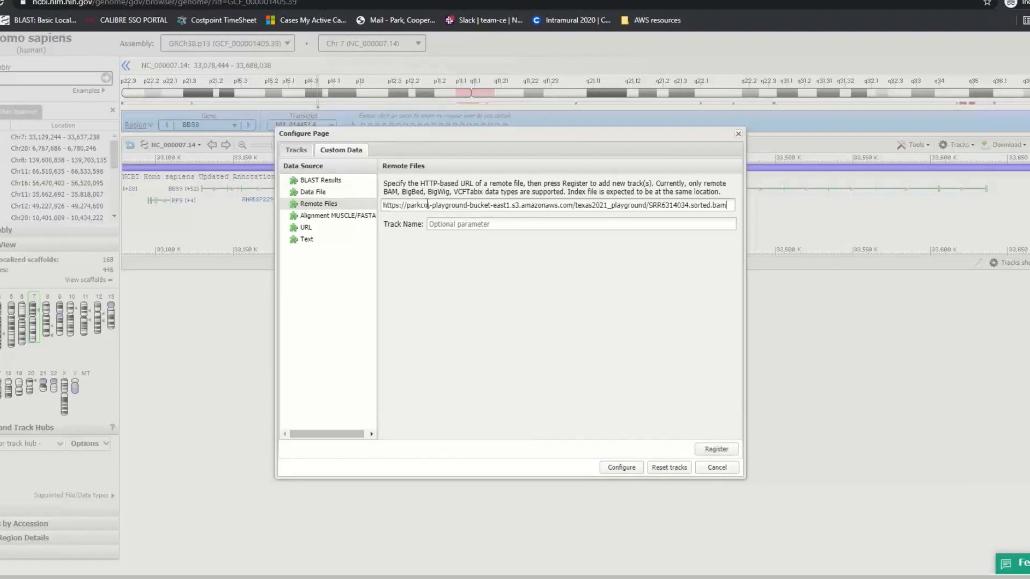
pyautogui.click(460, 228)
pyautogui.write('My data')
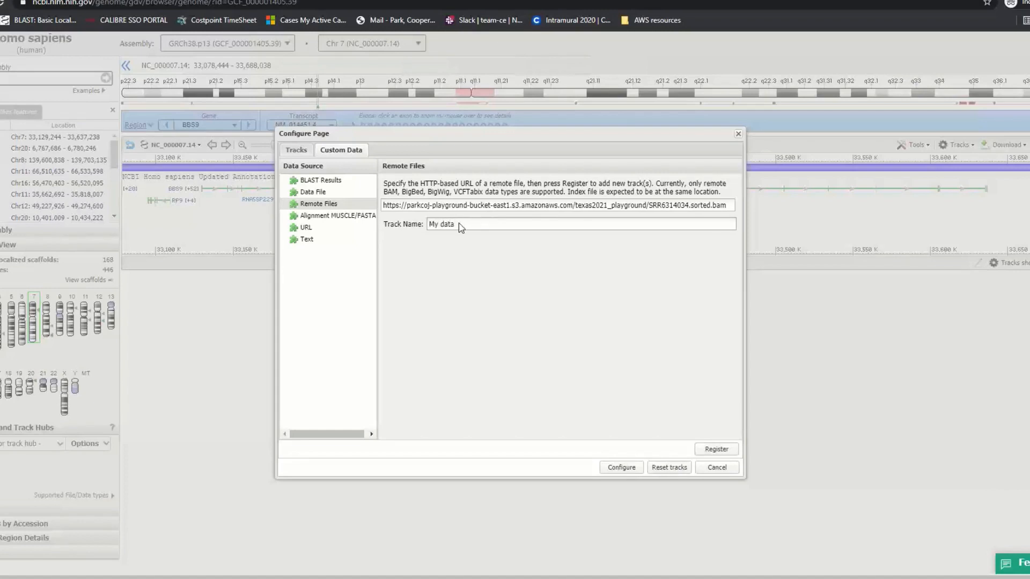
pyautogui.click(620, 468)
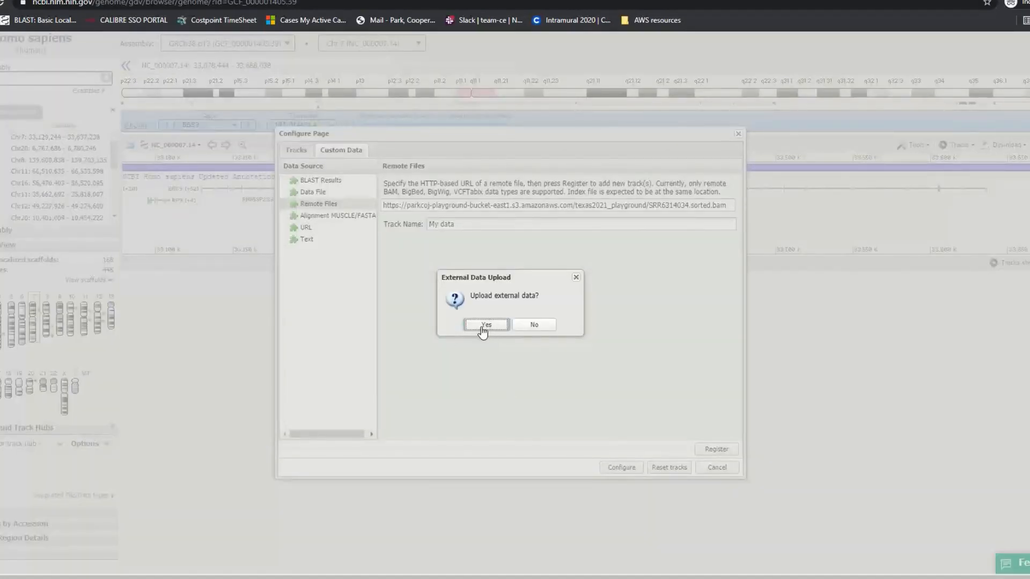
pyautogui.click(483, 326)
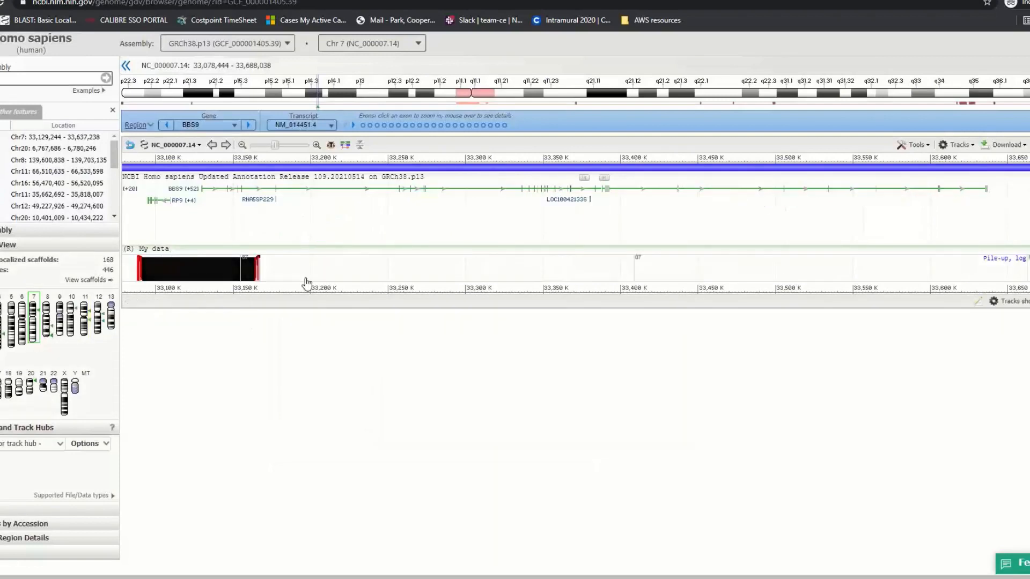
pyautogui.moveTo(318, 270)
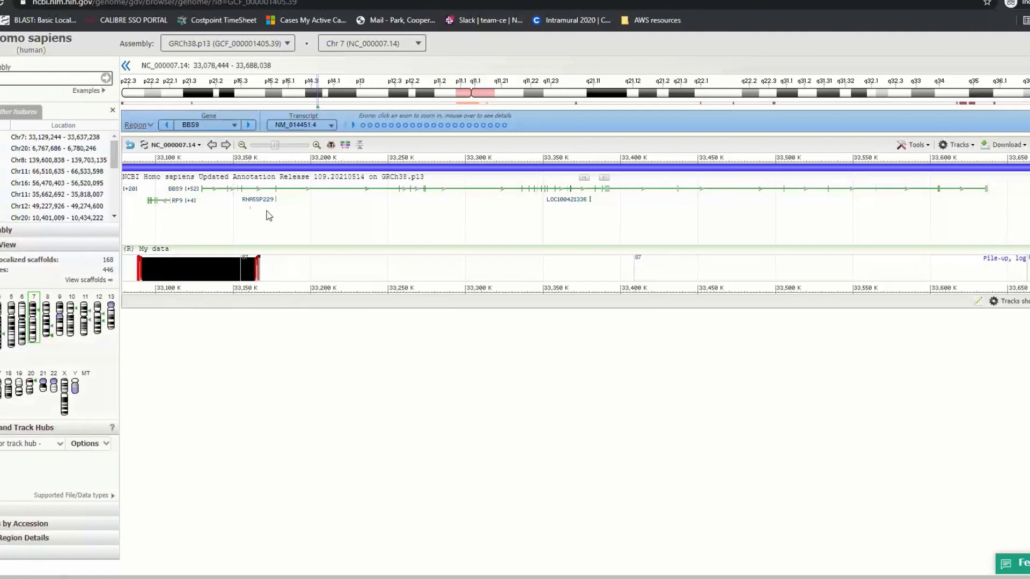
# Select BBS9 and zoom to 33,086,747–33,168,629 spanning the gene start and RP9
pyautogui.click(189, 190)
pyautogui.moveTo(134, 156); pyautogui.dragTo(261, 161)
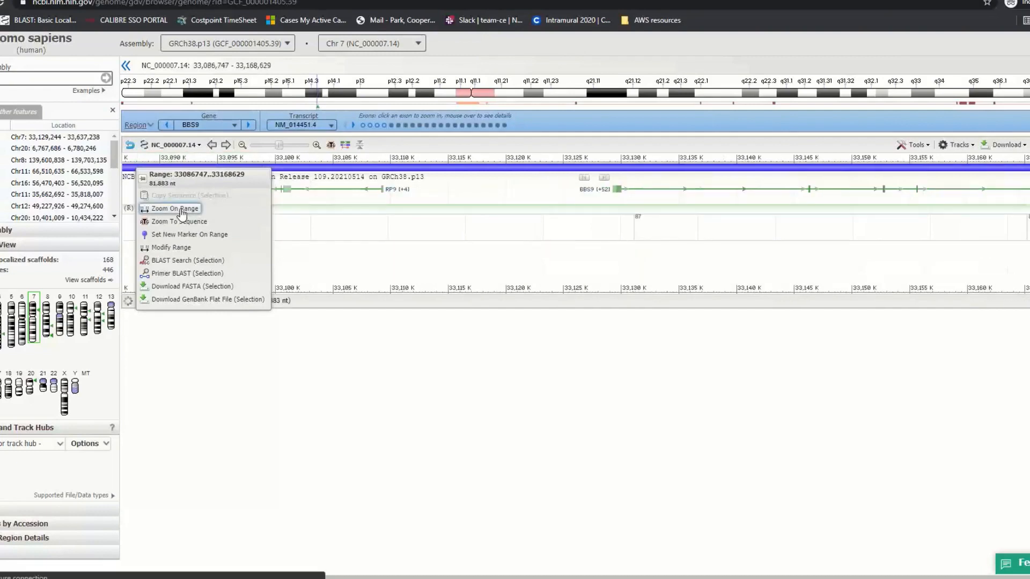
pyautogui.click(181, 210)
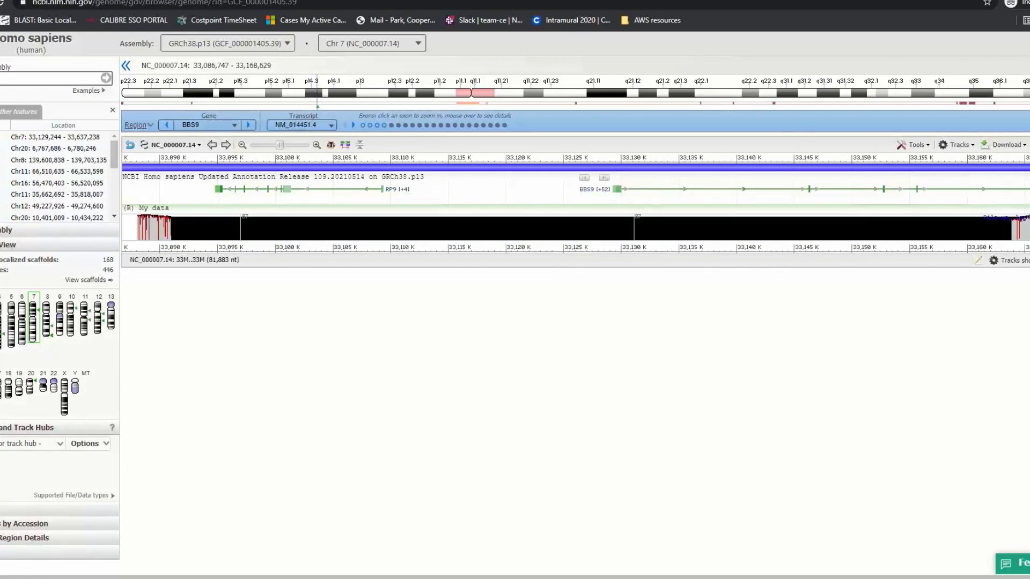
# Open the Help legend, browse the Feature Color Code table, then return to the viewer tab
pyautogui.click(1029, 145)
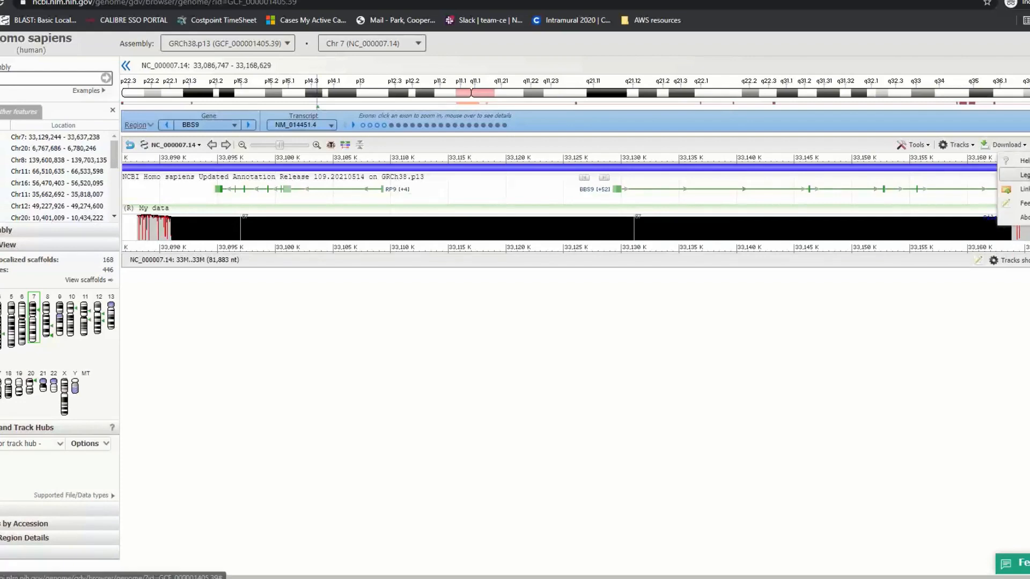
pyautogui.click(1021, 175)
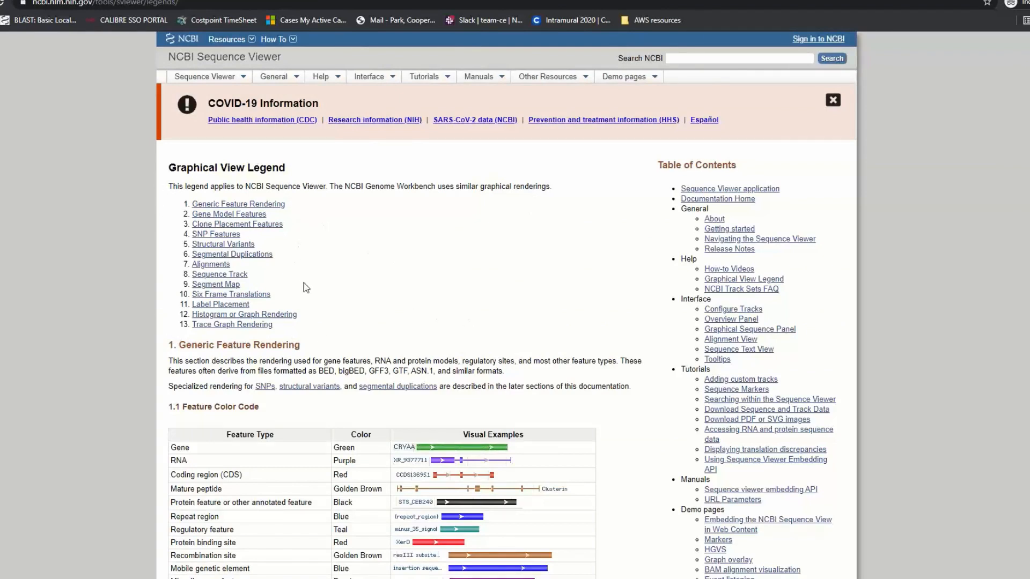
pyautogui.scroll(-1, 366, 305)
pyautogui.scroll(-4, 363, 303)
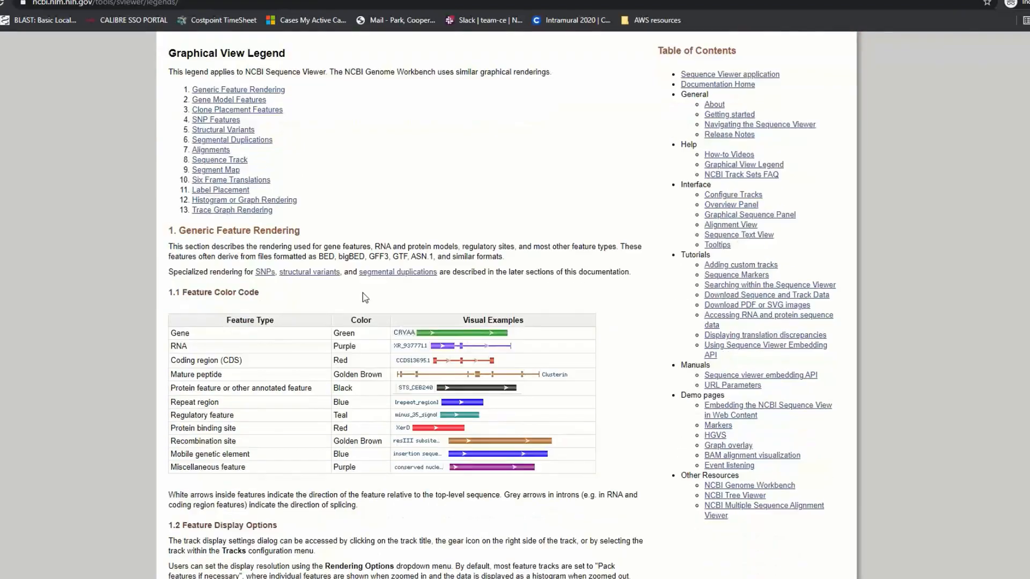
pyautogui.scroll(-3, 388, 278)
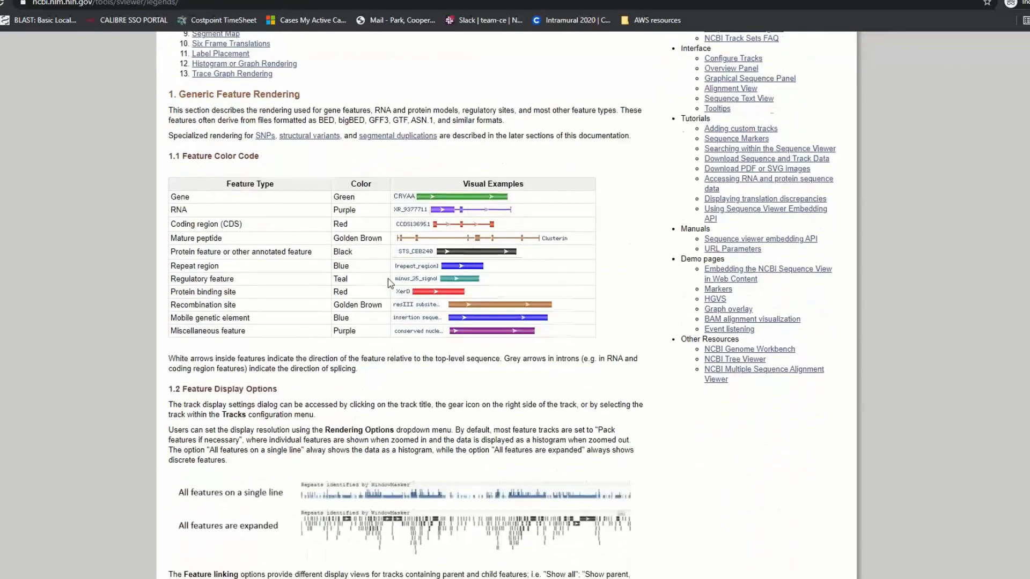
pyautogui.scroll(2, 388, 278)
pyautogui.scroll(5, 388, 279)
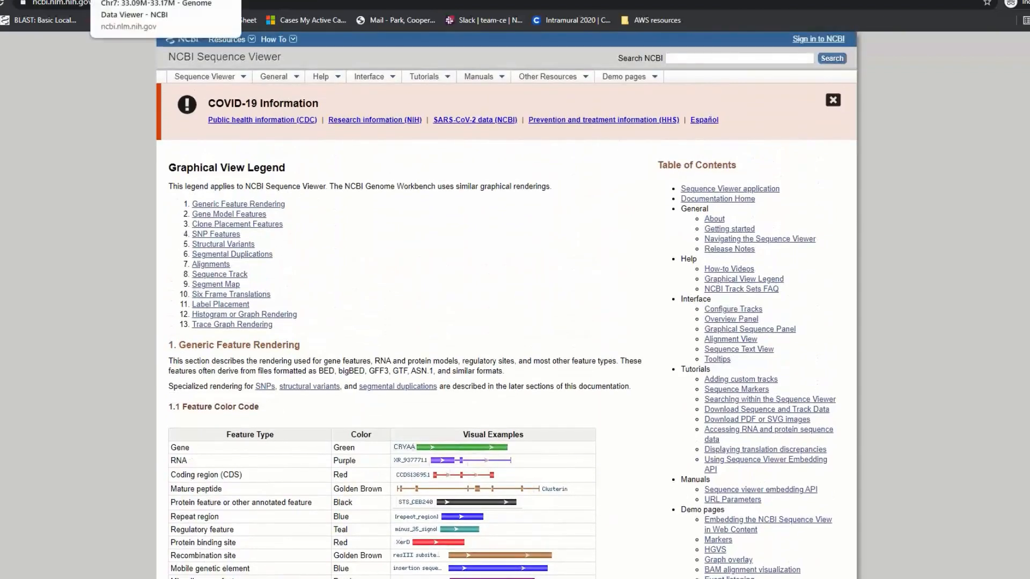
pyautogui.click(145, 0)
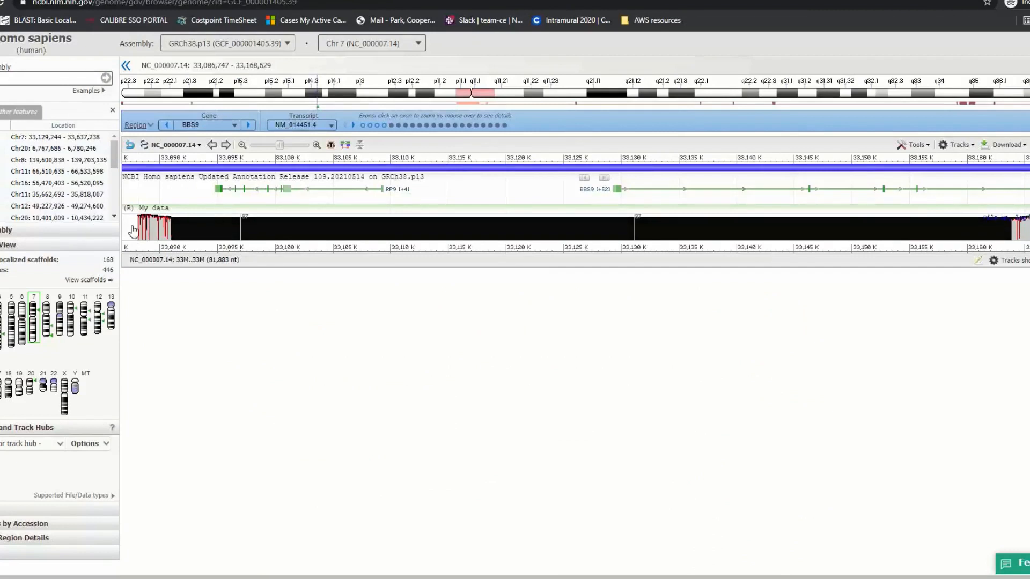
# Open the Tracks menu to list Sequence, NCBI annotation and My data as active tracks
pyautogui.moveTo(141, 234)
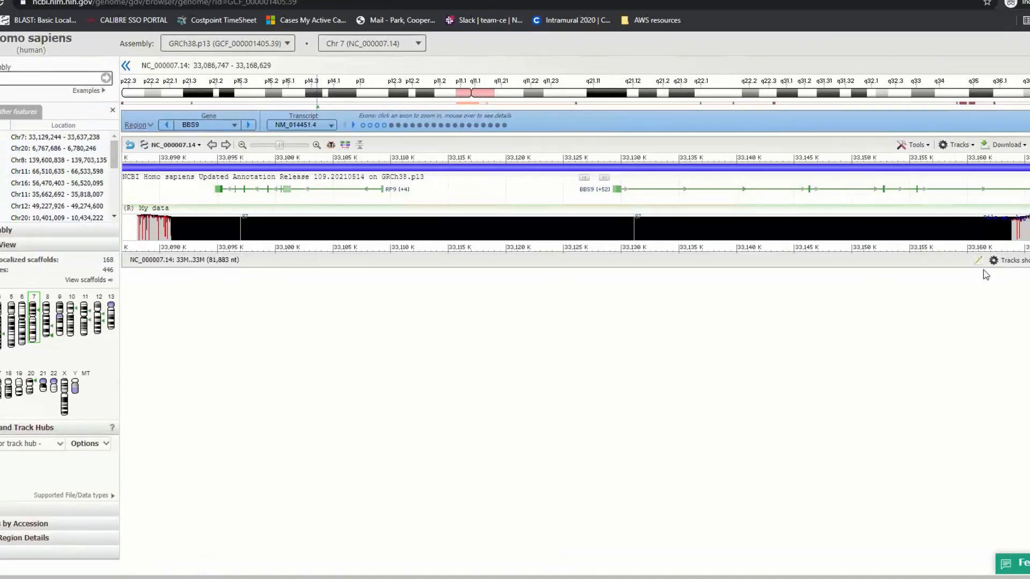
pyautogui.click(957, 145)
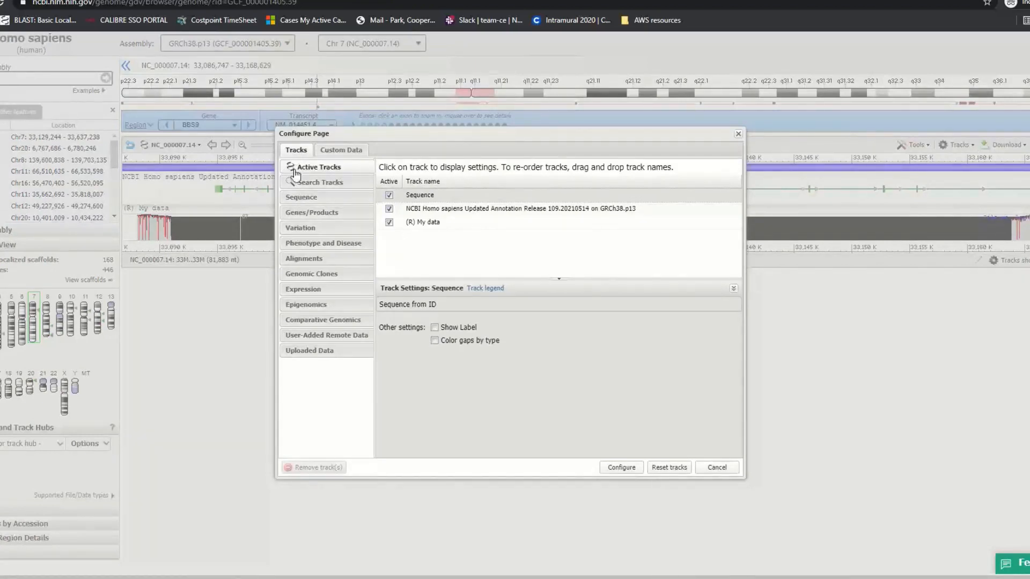
# Turn on the dbVar Pathogenic Clinical Structural Variants track under Variation and apply it
pyautogui.click(298, 228)
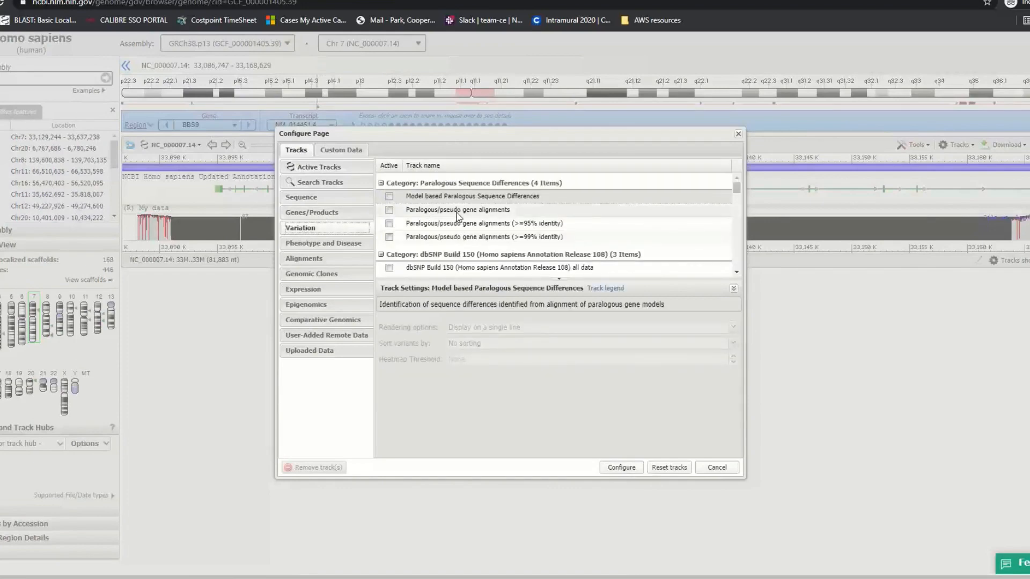
pyautogui.scroll(-10, 455, 215)
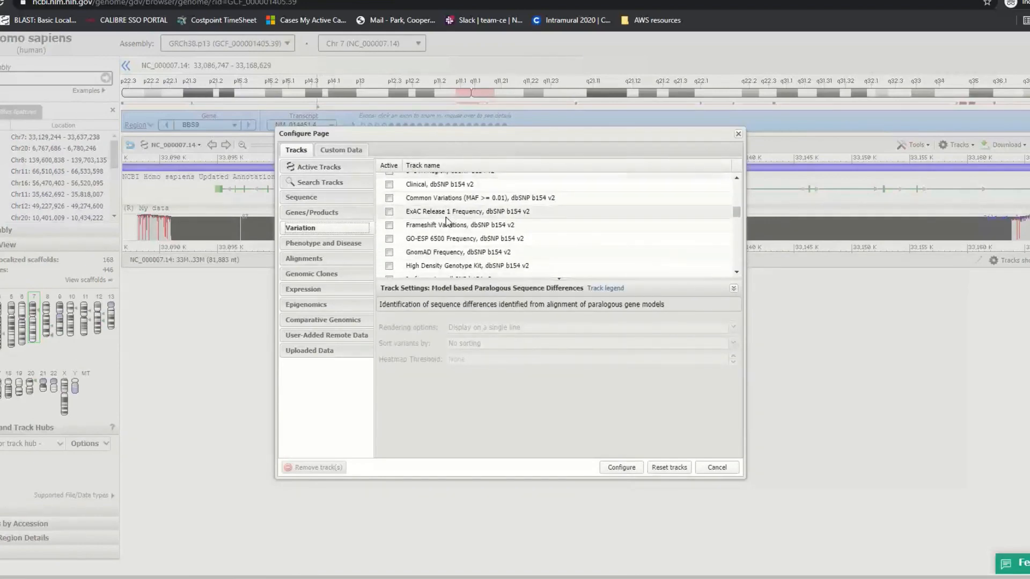
pyautogui.scroll(-6, 447, 221)
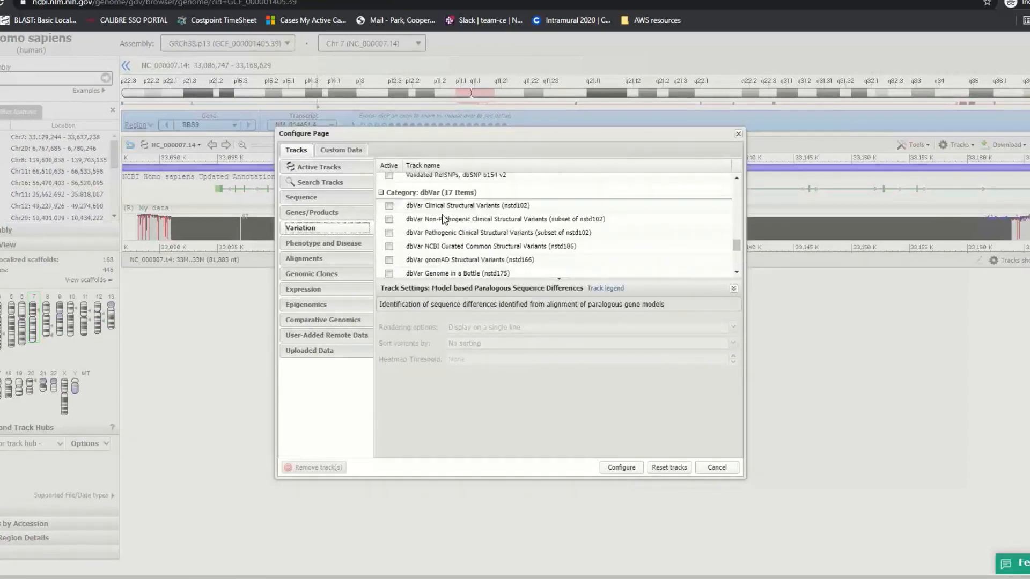
pyautogui.click(390, 246)
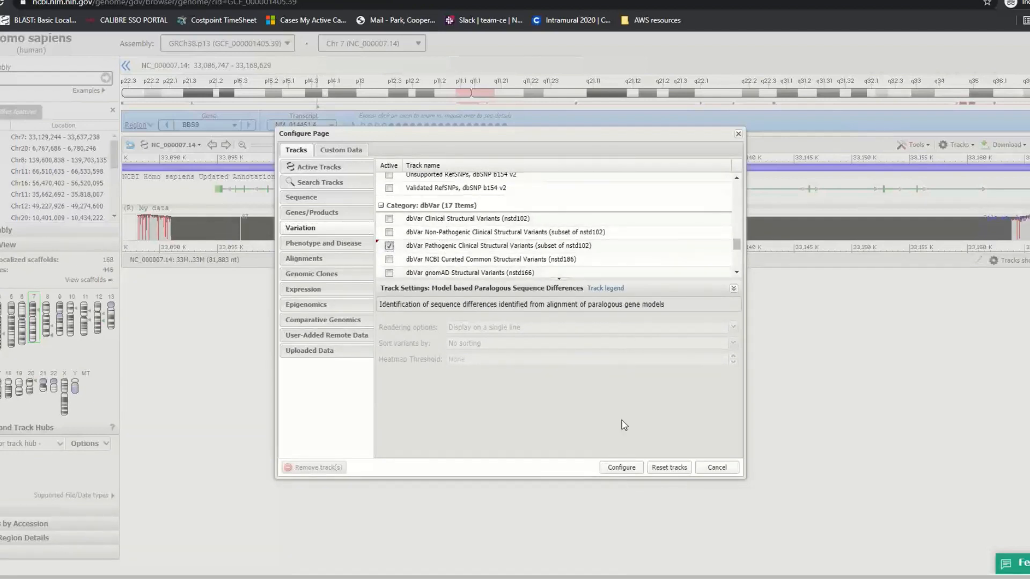
pyautogui.click(621, 468)
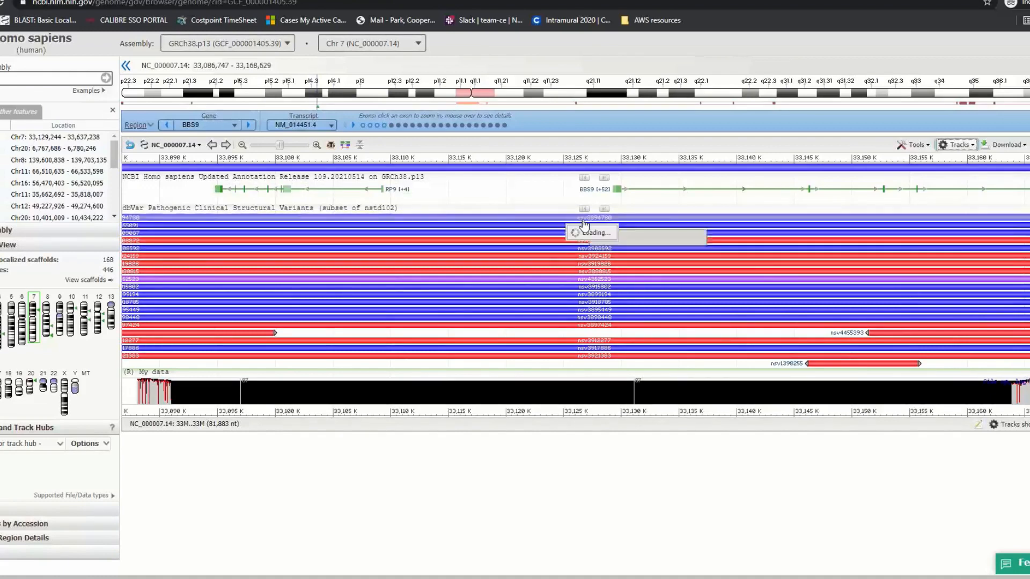
# Inspect variant popups, select nsv1398255 and view its details (copy number variant, length 9,451)
pyautogui.moveTo(595, 222)
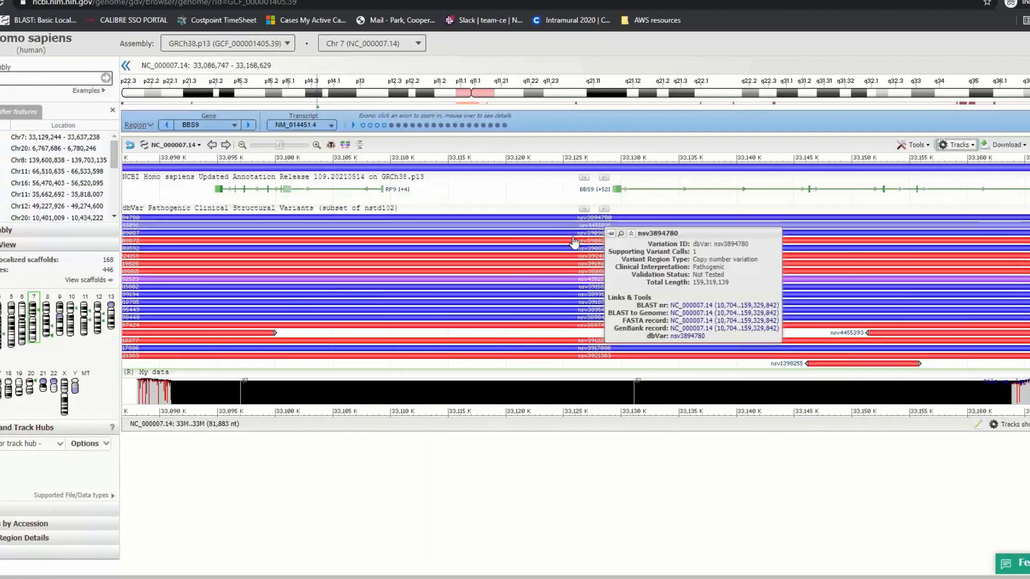
pyautogui.moveTo(574, 244)
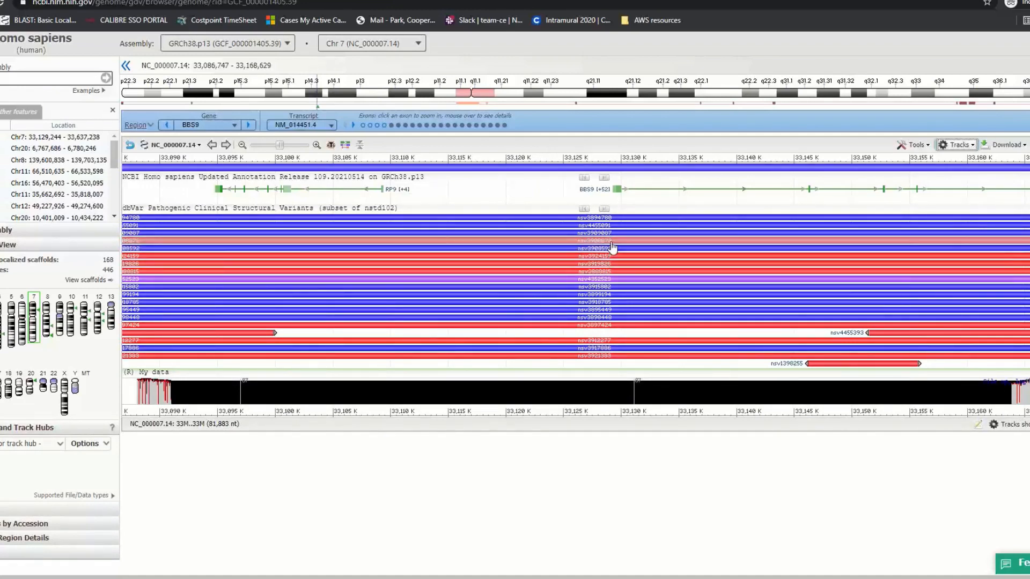
pyautogui.moveTo(613, 248)
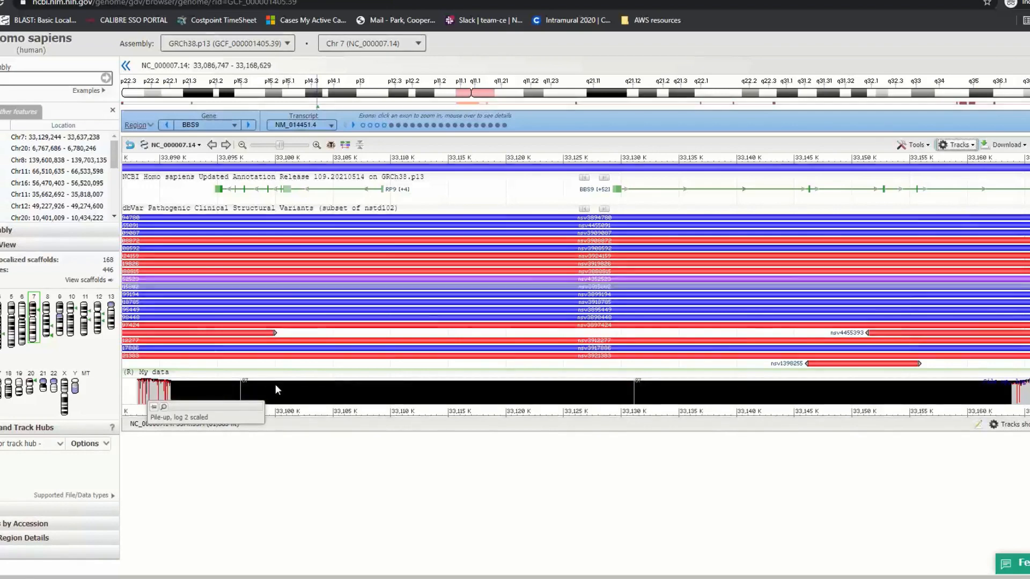
pyautogui.moveTo(332, 263)
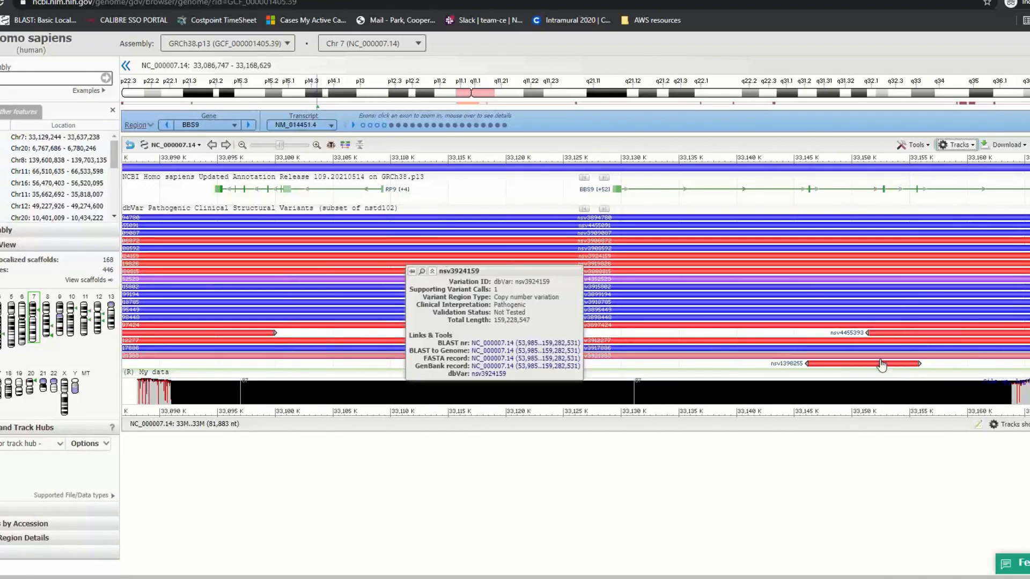
pyautogui.moveTo(851, 370)
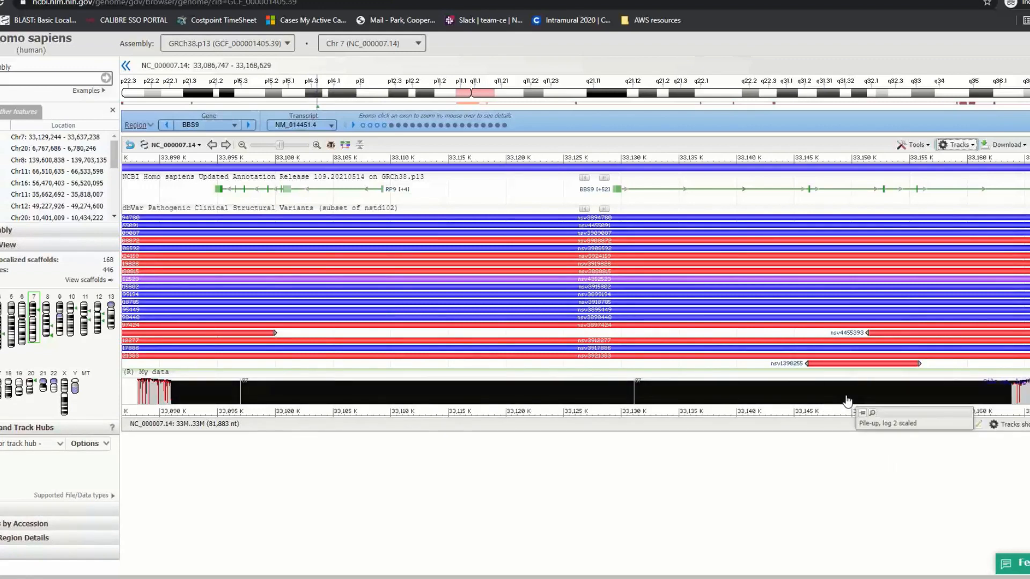
pyautogui.click(832, 370)
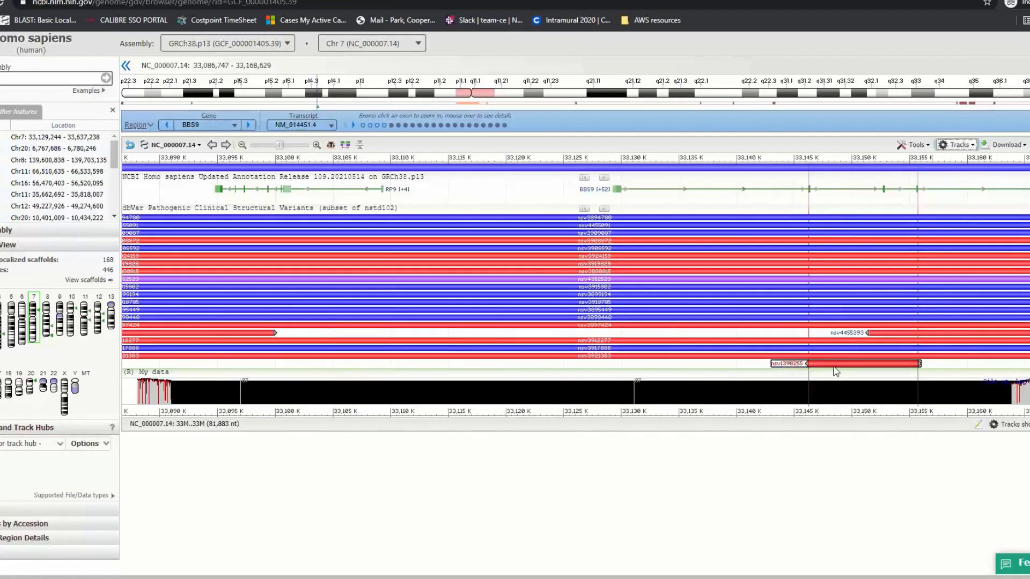
pyautogui.moveTo(846, 368)
pyautogui.moveTo(222, 133)
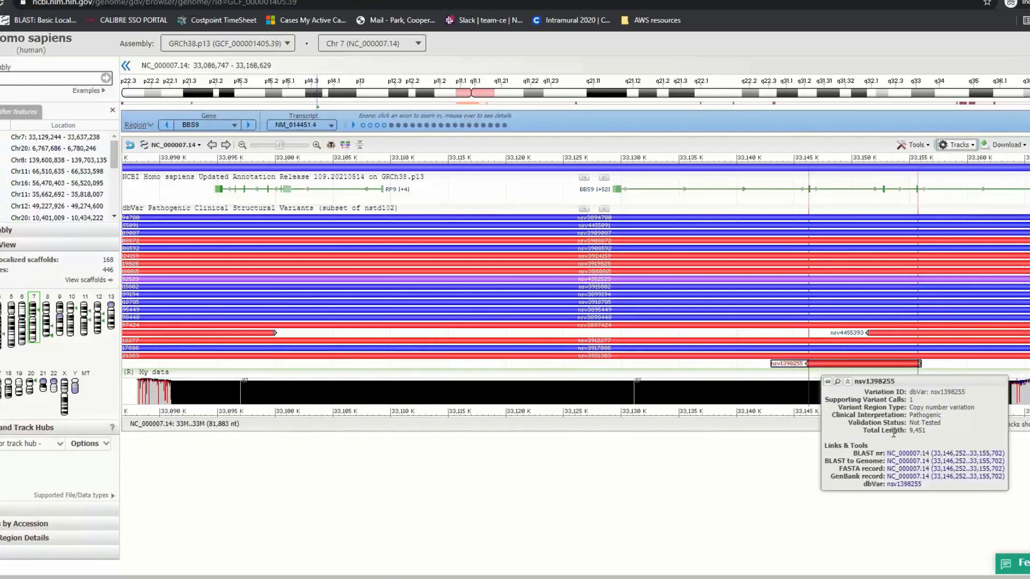
# Review the dbVar nsv1398255 record's clinical assertions for Bardet-Biedl syndrome, then return to the viewer
pyautogui.click(897, 485)
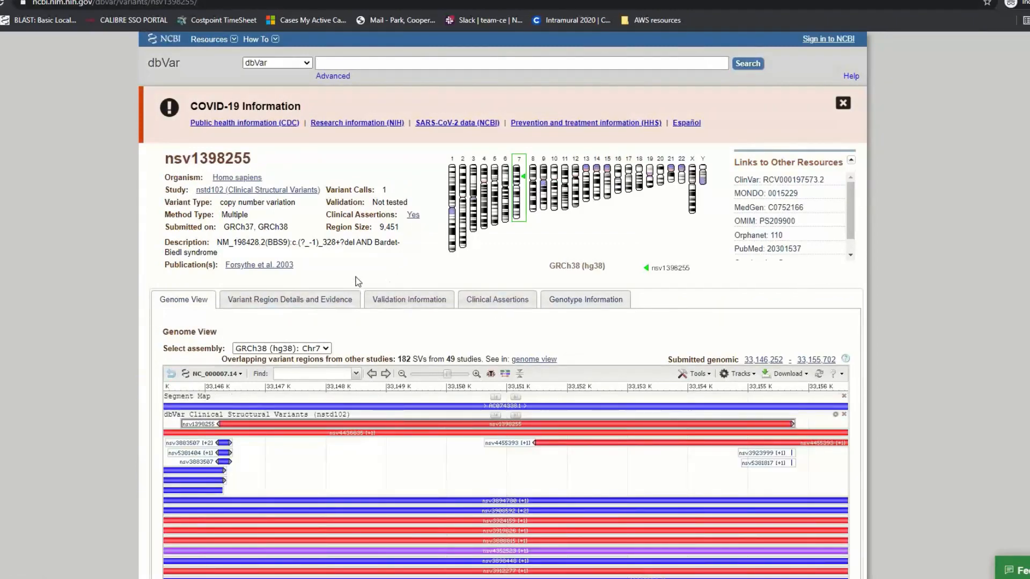
pyautogui.click(479, 305)
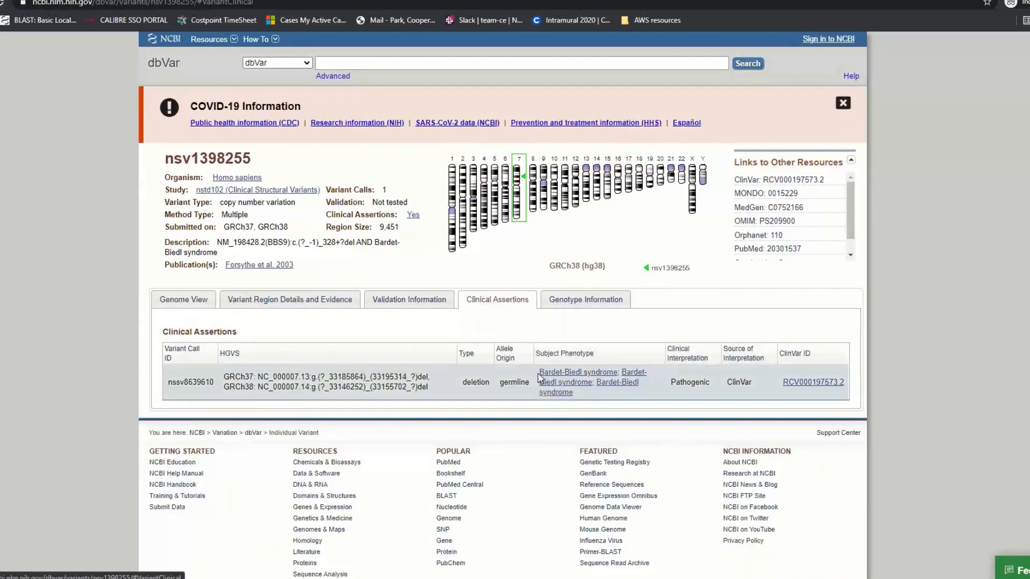
pyautogui.moveTo(539, 372); pyautogui.dragTo(580, 397)
pyautogui.click(580, 396)
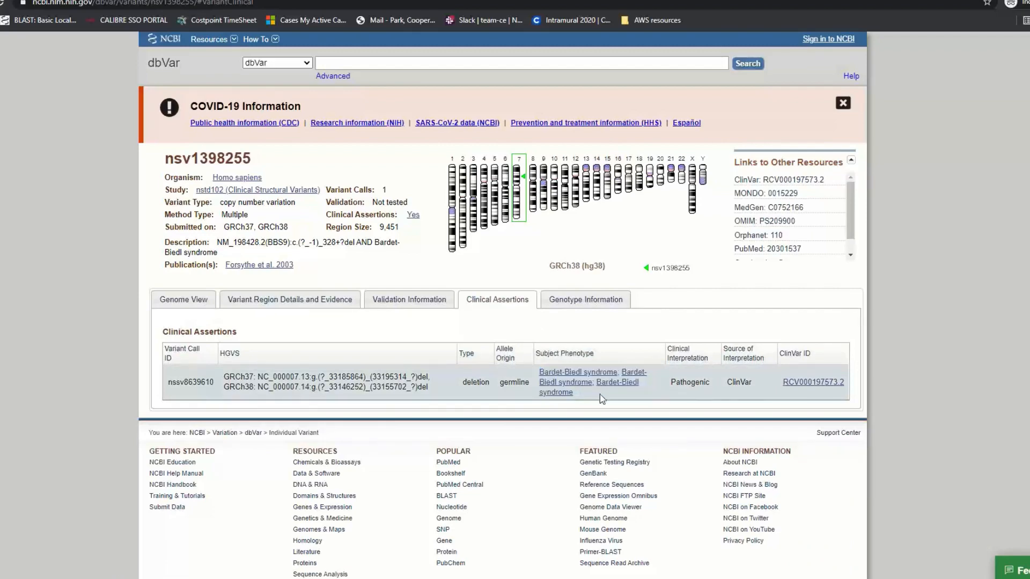
pyautogui.click(198, 0)
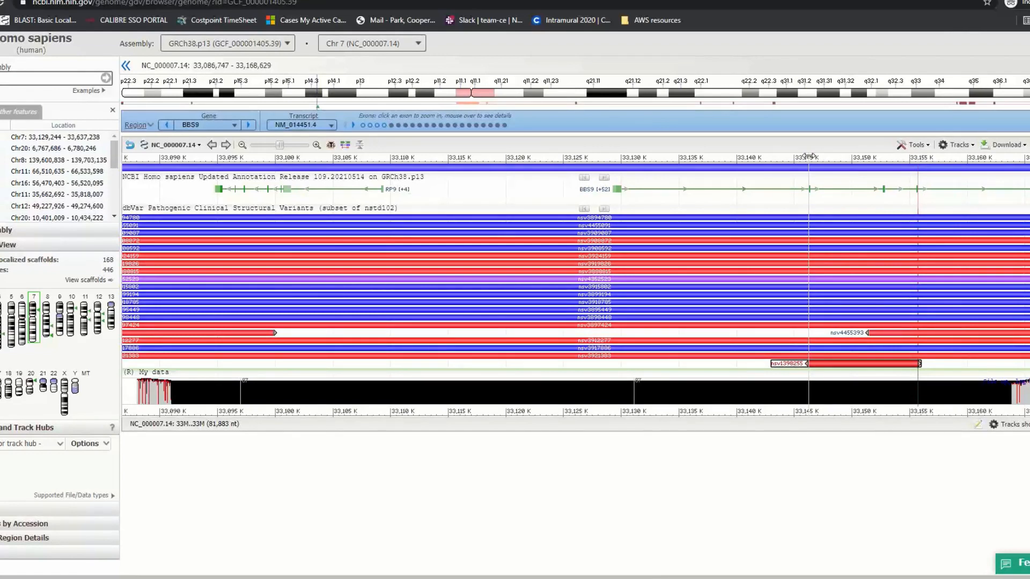
# Mark the 33,146–33,155 K range on the ruler and send it to Primer BLAST
pyautogui.moveTo(809, 156); pyautogui.dragTo(919, 163)
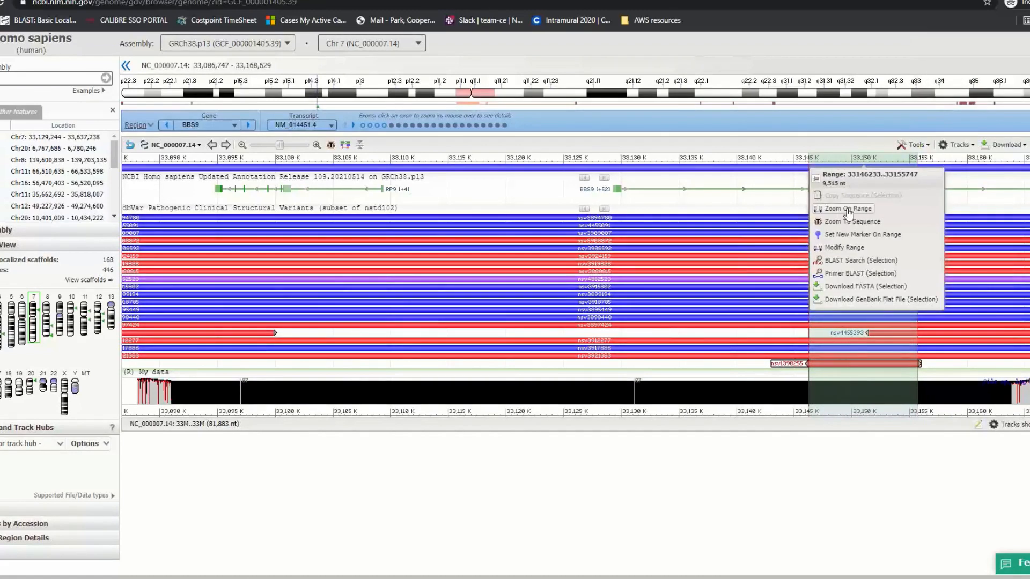
pyautogui.click(867, 276)
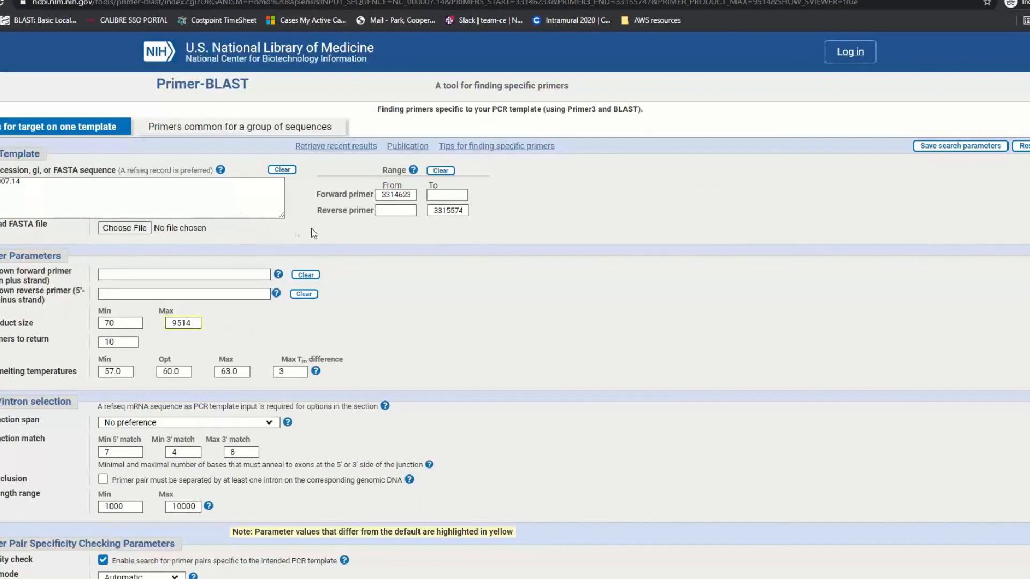
# Look over the prefilled chromosome 7 range and 9514 maximum product size, then return to the viewer
pyautogui.scroll(-6, 314, 234)
pyautogui.scroll(-2, 314, 234)
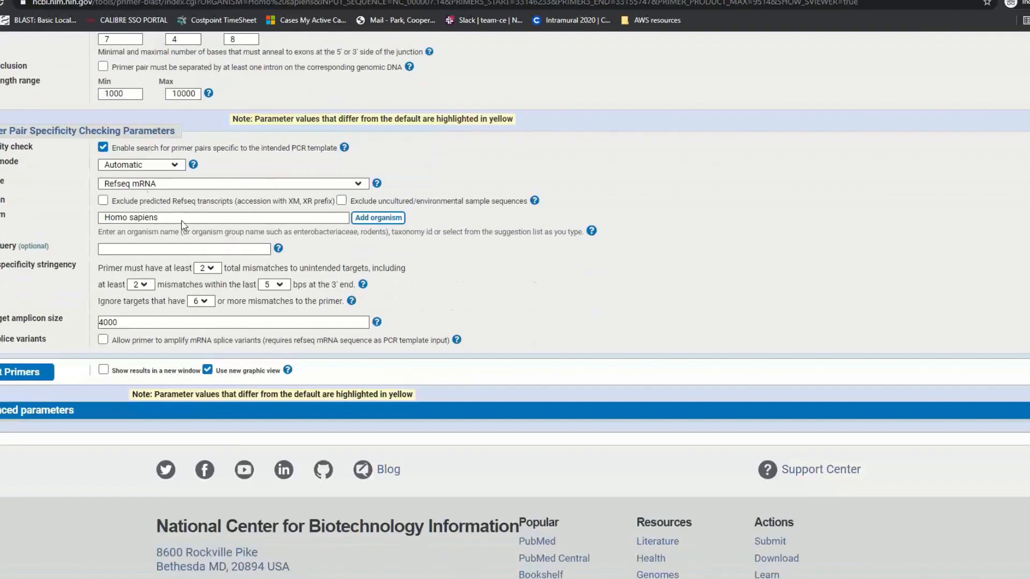
pyautogui.scroll(1, 79, 227)
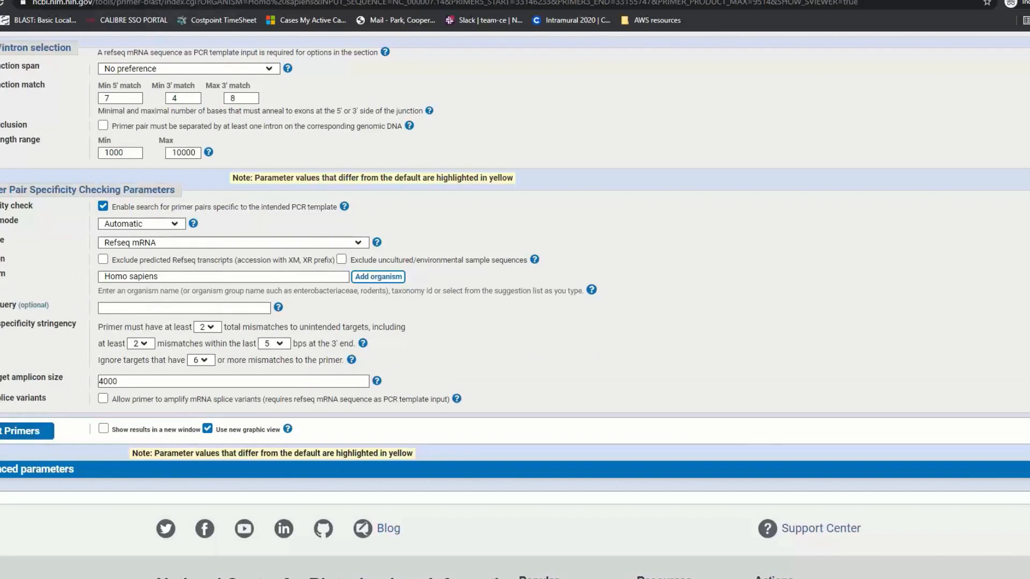
pyautogui.click(141, 0)
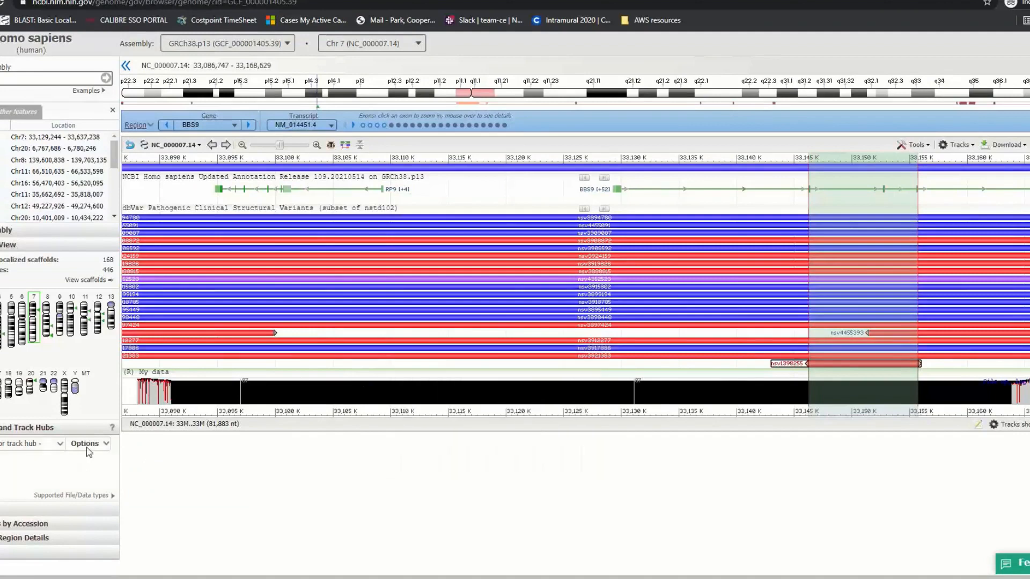
# Add the Primer pairs track with Primer 1–10 and clear the shaded ruler selection
pyautogui.click(3, 449)
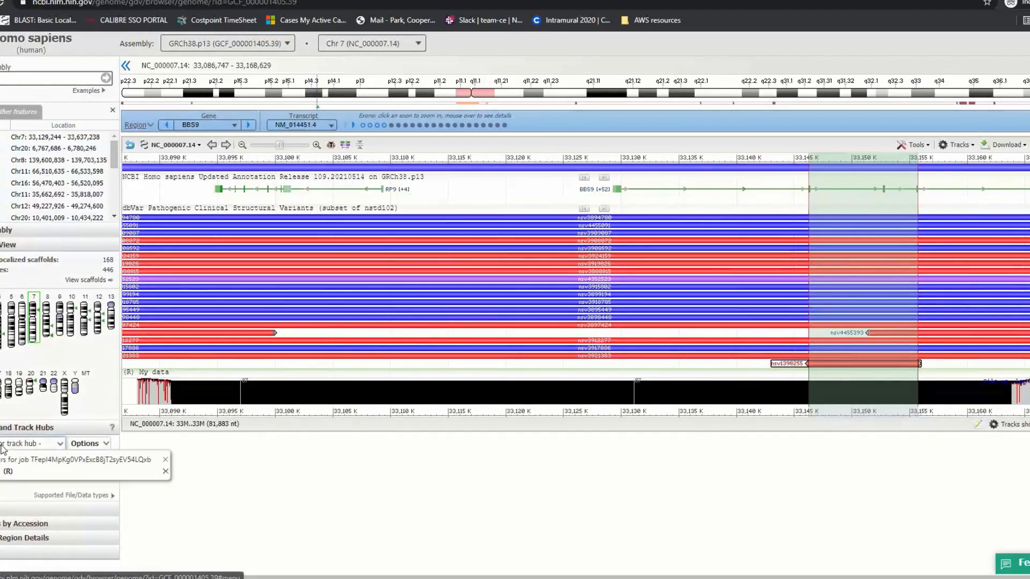
pyautogui.click(53, 462)
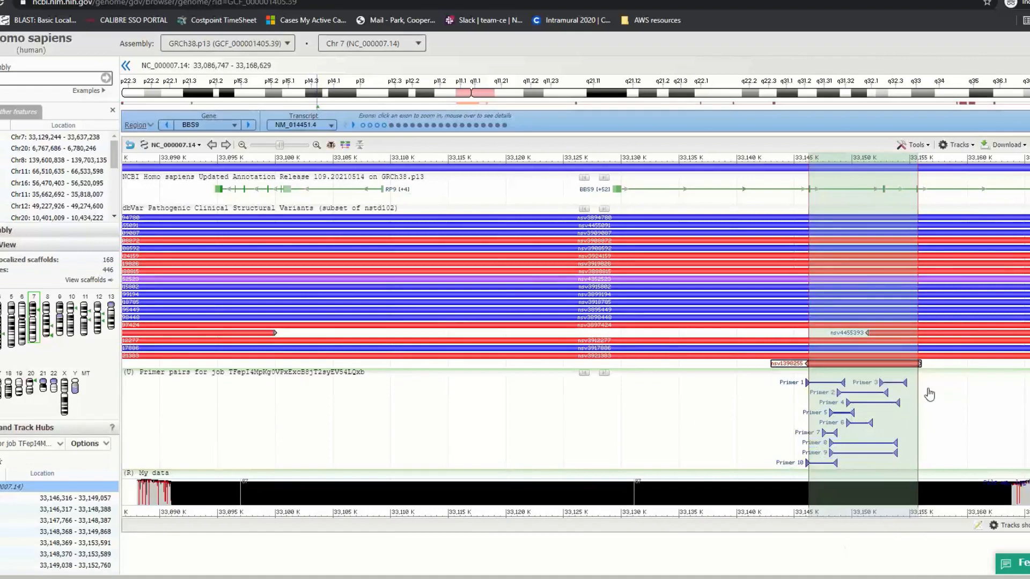
pyautogui.click(830, 159)
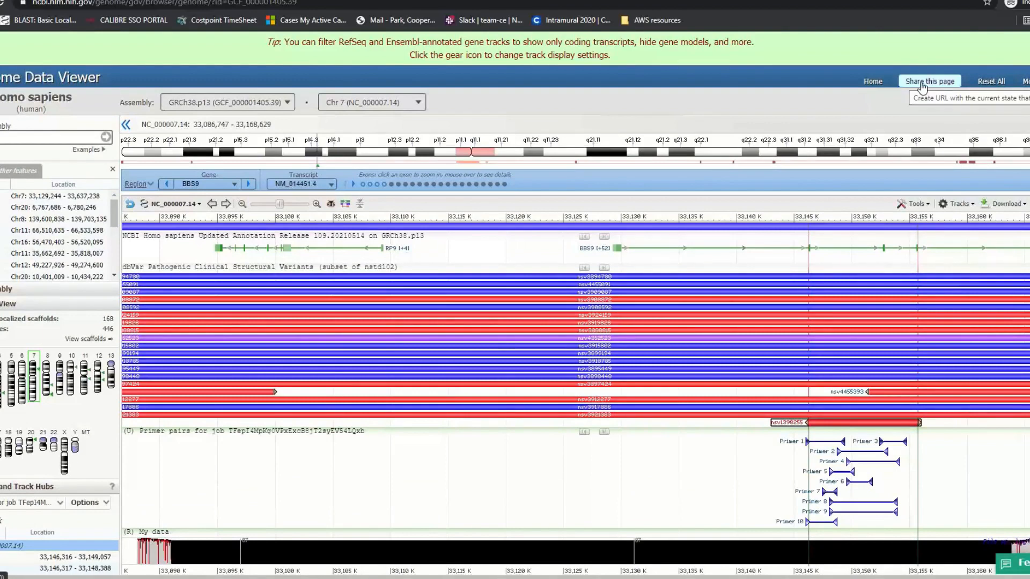
# Create a share link for the current view and note its 90-day validity
pyautogui.click(919, 86)
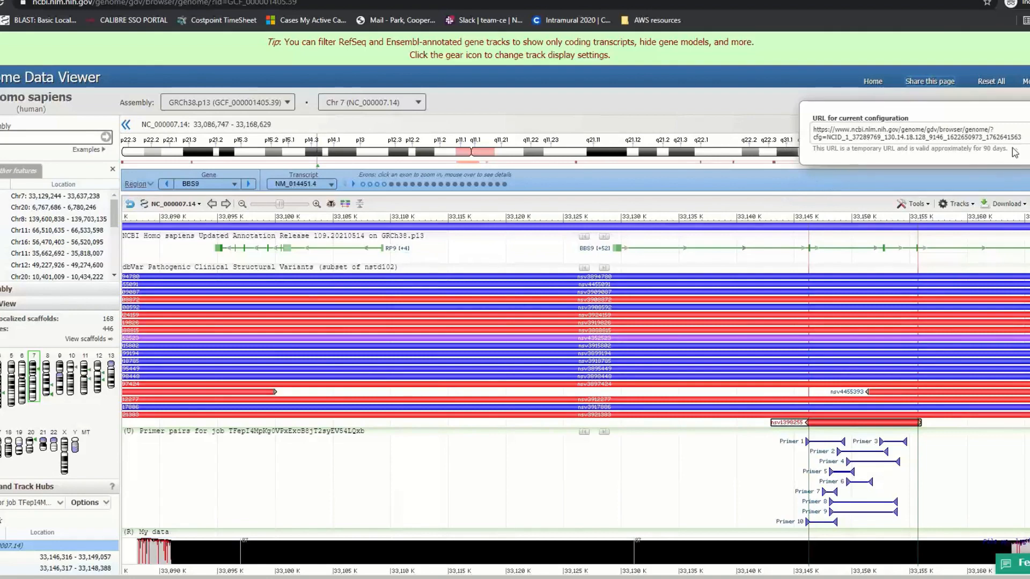
pyautogui.moveTo(1012, 154); pyautogui.dragTo(933, 157)
pyautogui.click(915, 149)
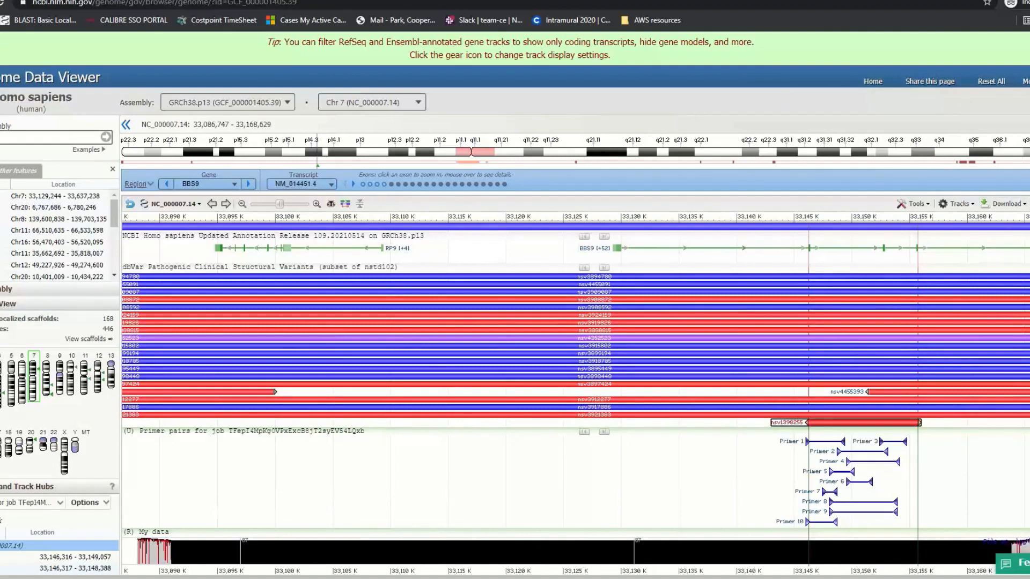
pyautogui.click(1029, 204)
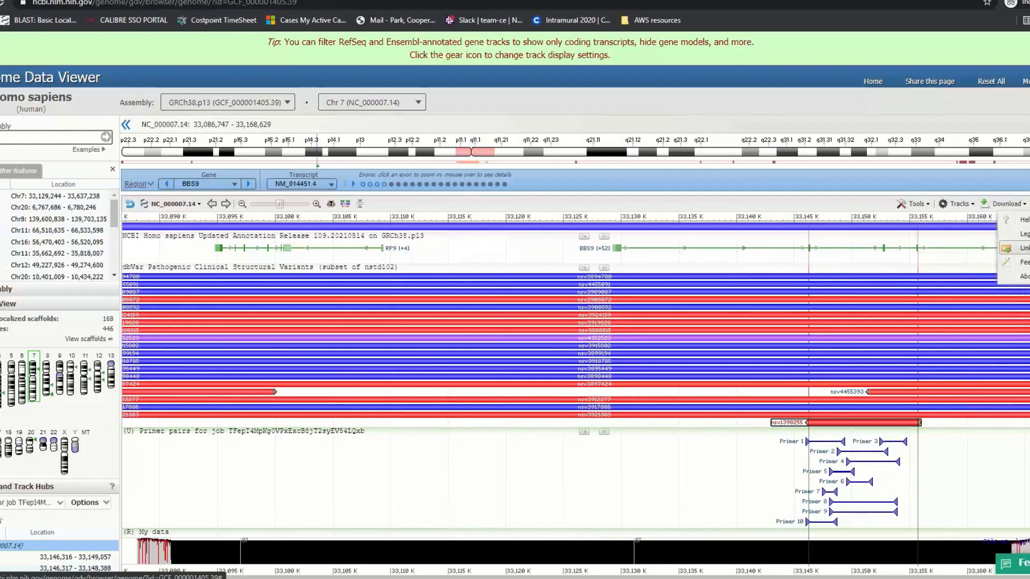
pyautogui.click(1019, 248)
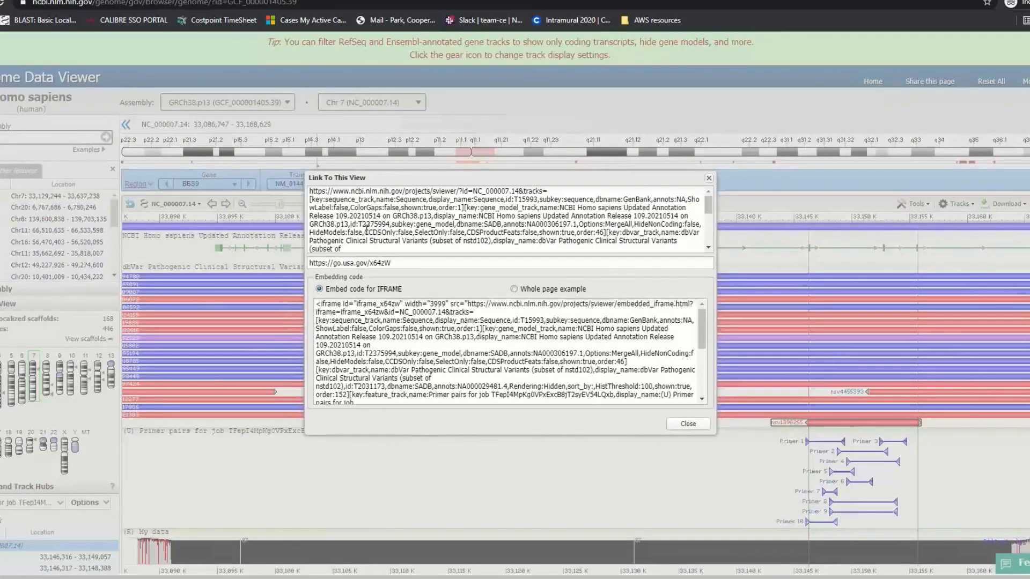
pyautogui.scroll(-1, 335, 202)
pyautogui.scroll(1, 335, 202)
pyautogui.moveTo(395, 264); pyautogui.dragTo(311, 266)
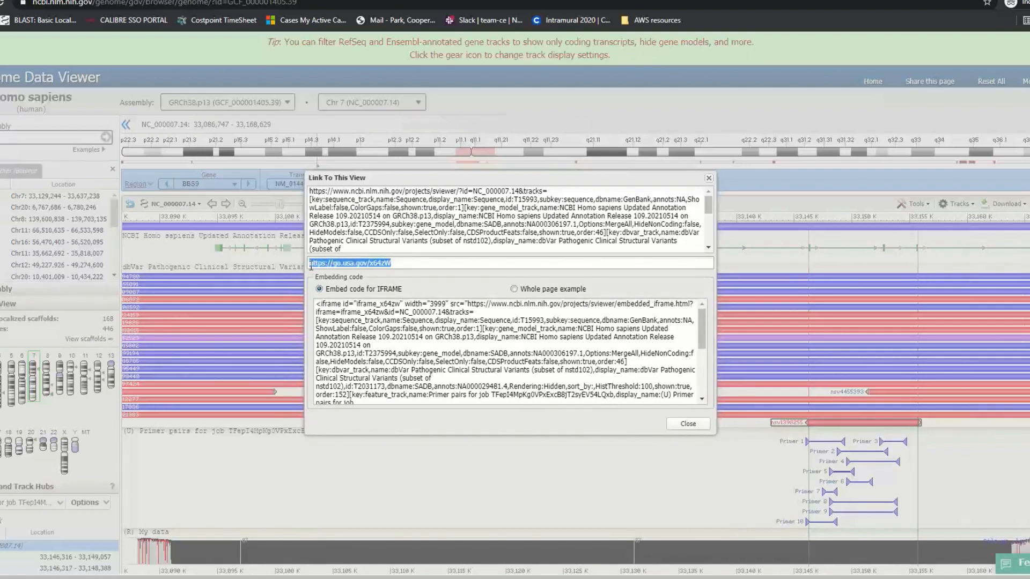
pyautogui.click(399, 266)
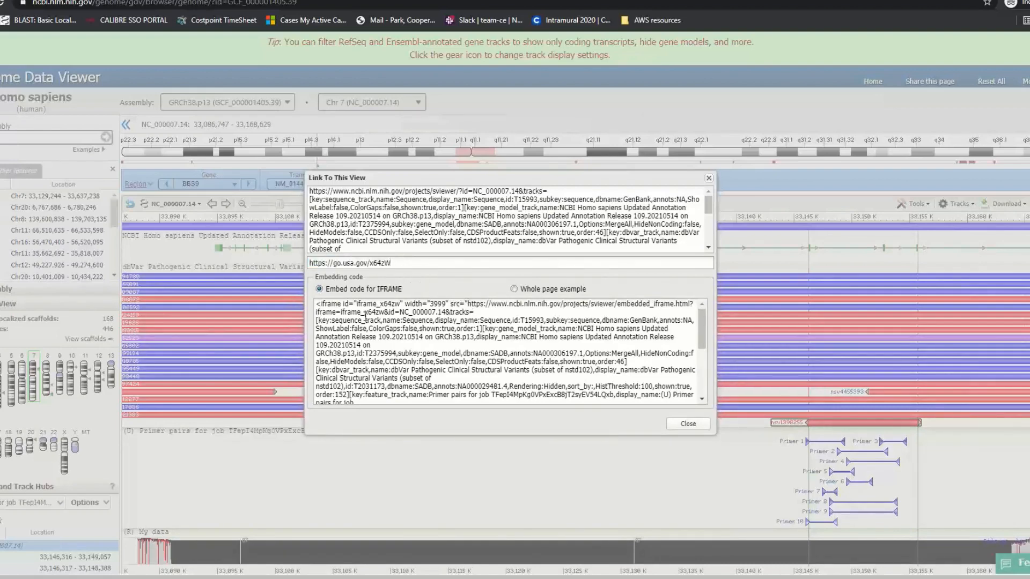
pyautogui.scroll(-10, 355, 345)
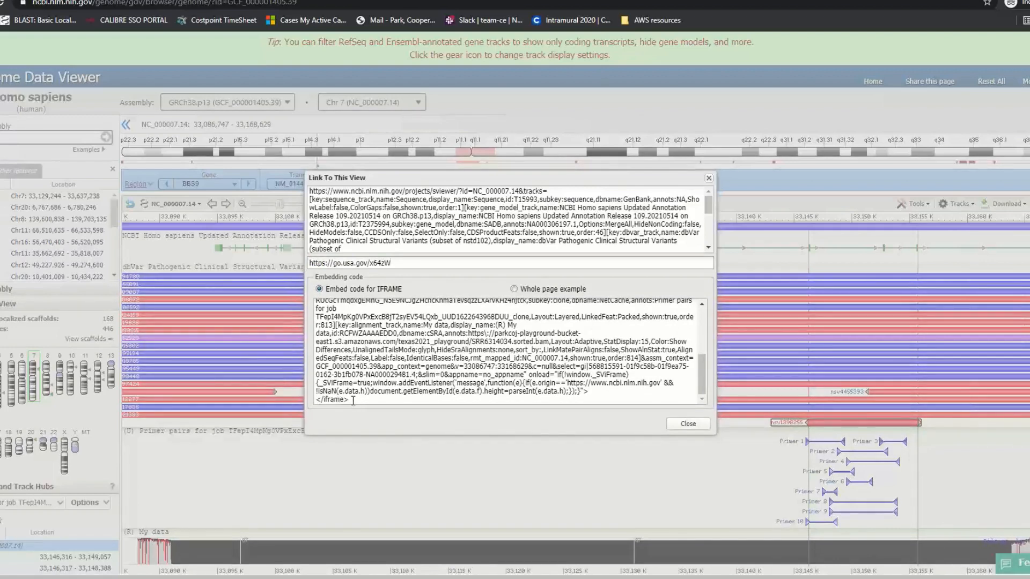
pyautogui.scroll(10, 384, 399)
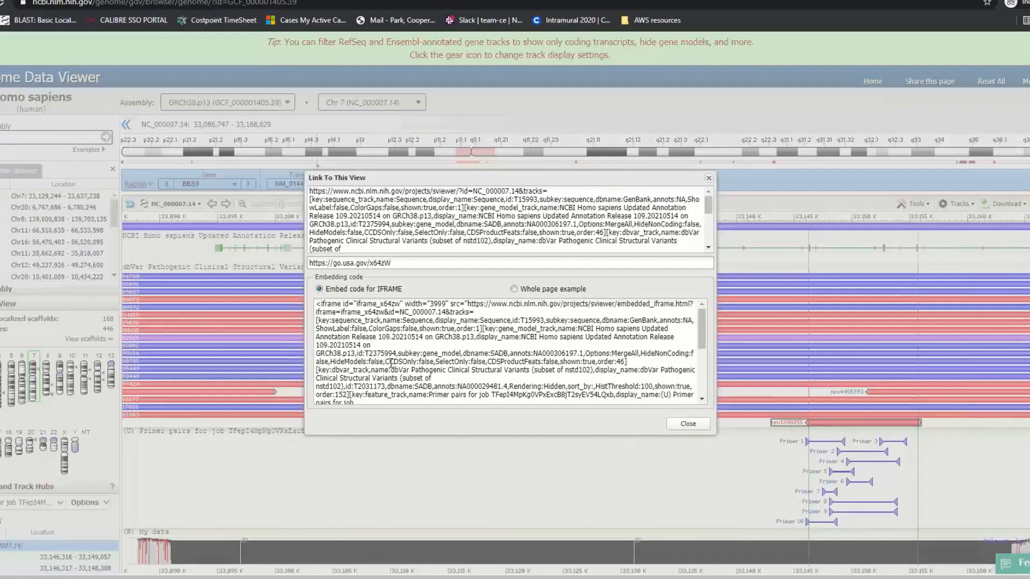
pyautogui.scroll(-10, 664, 394)
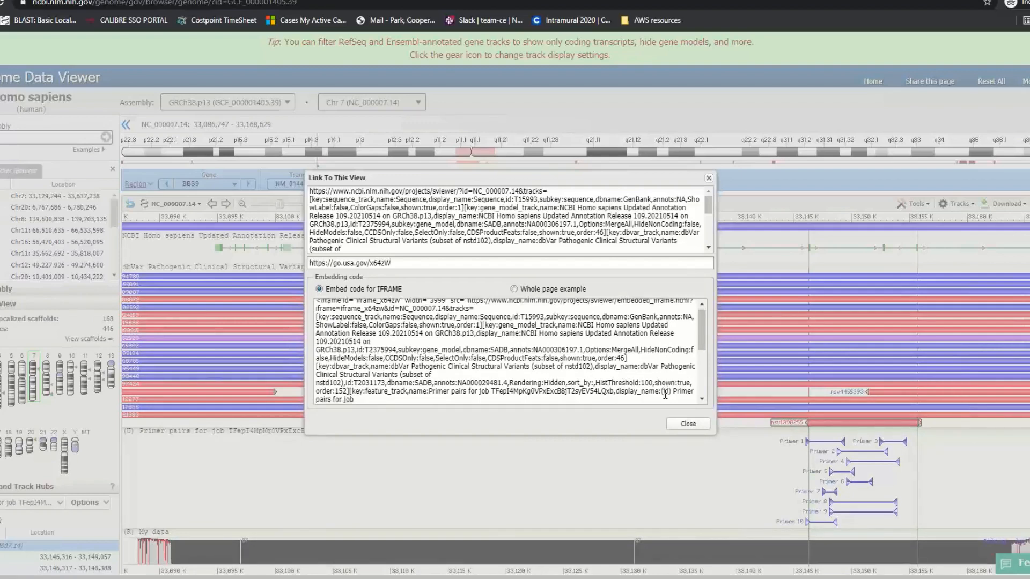
pyautogui.click(685, 427)
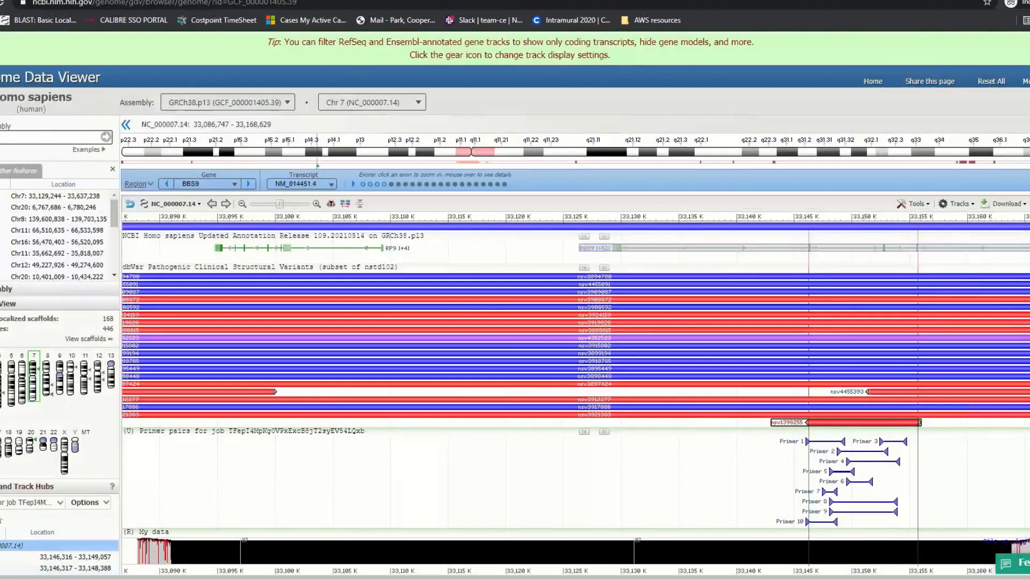
pyautogui.click(1022, 206)
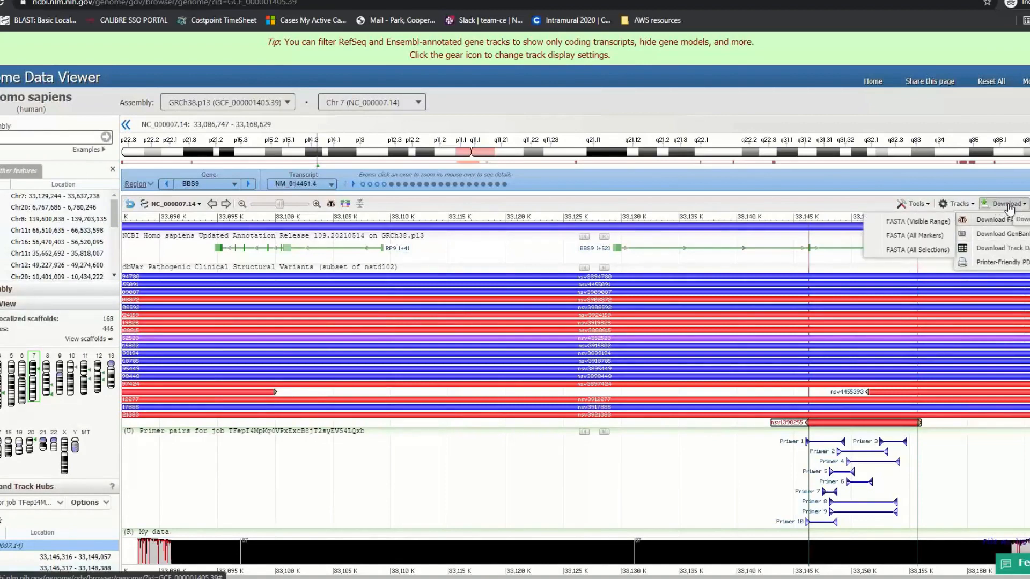
pyautogui.click(1016, 267)
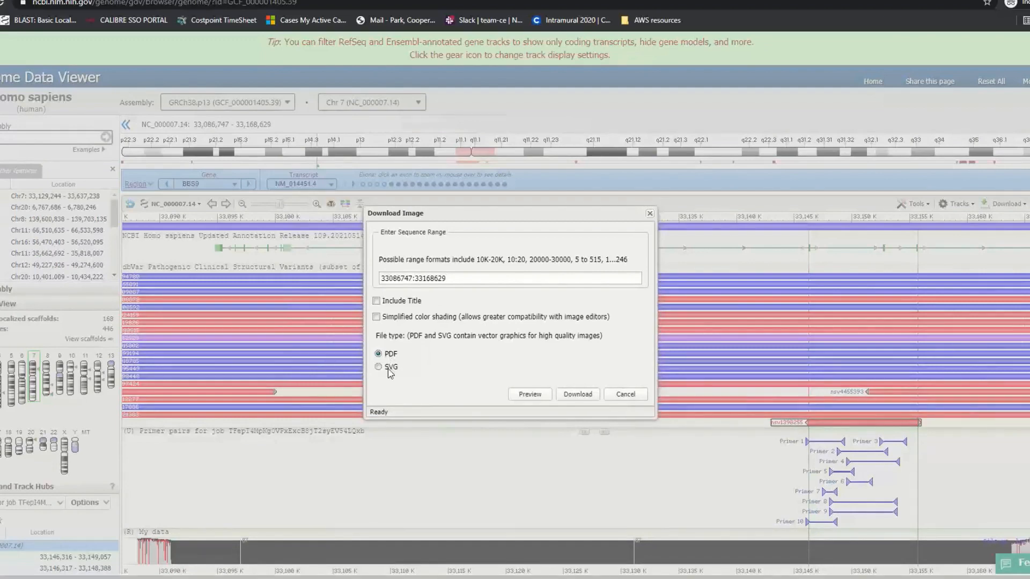
pyautogui.click(625, 394)
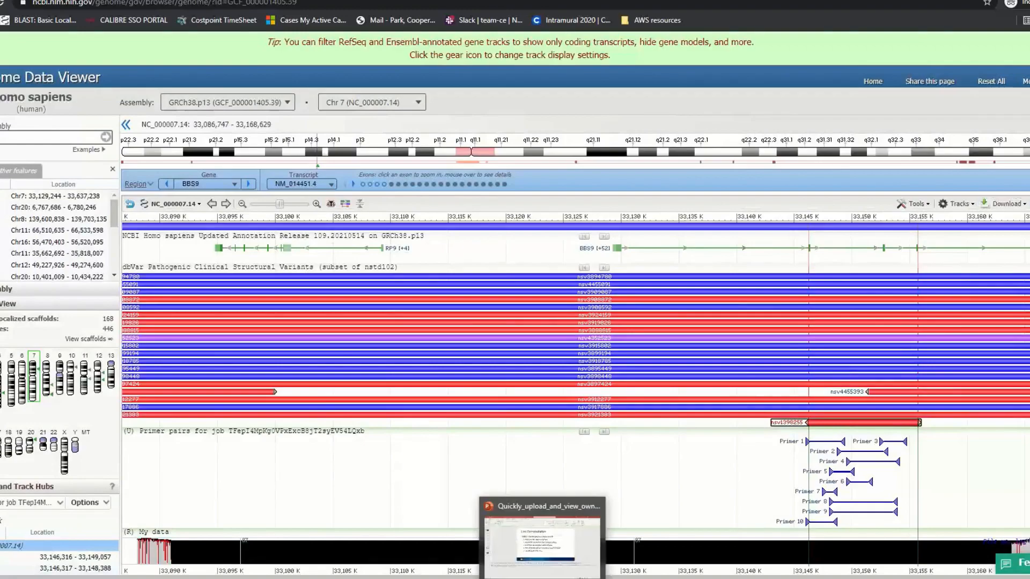
# Resume the PowerPoint slide show with swapped displays and advance to 'Other NCBI Viewers'
pyautogui.click(541, 578)
pyautogui.click(952, 576)
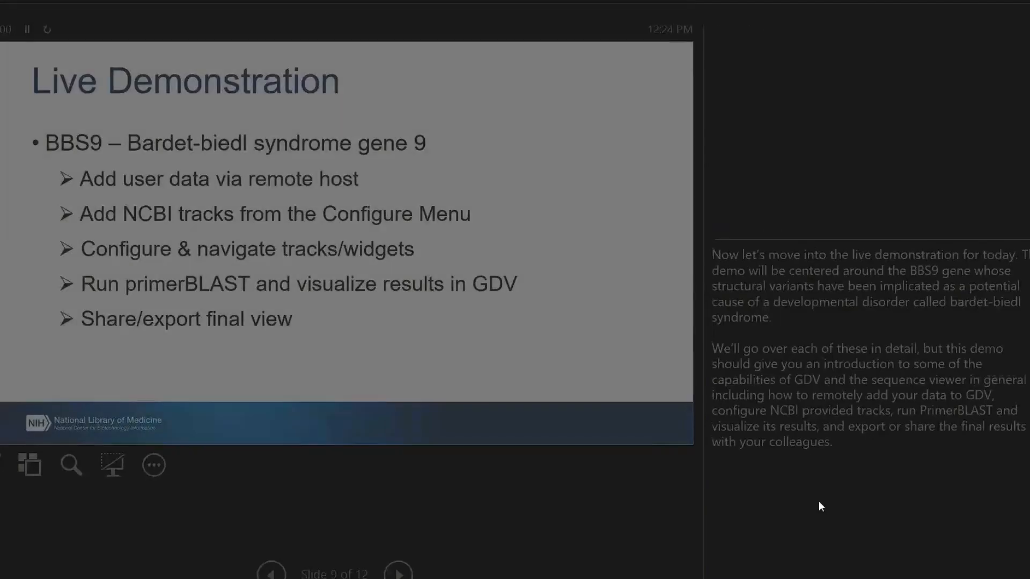
pyautogui.click(144, 0)
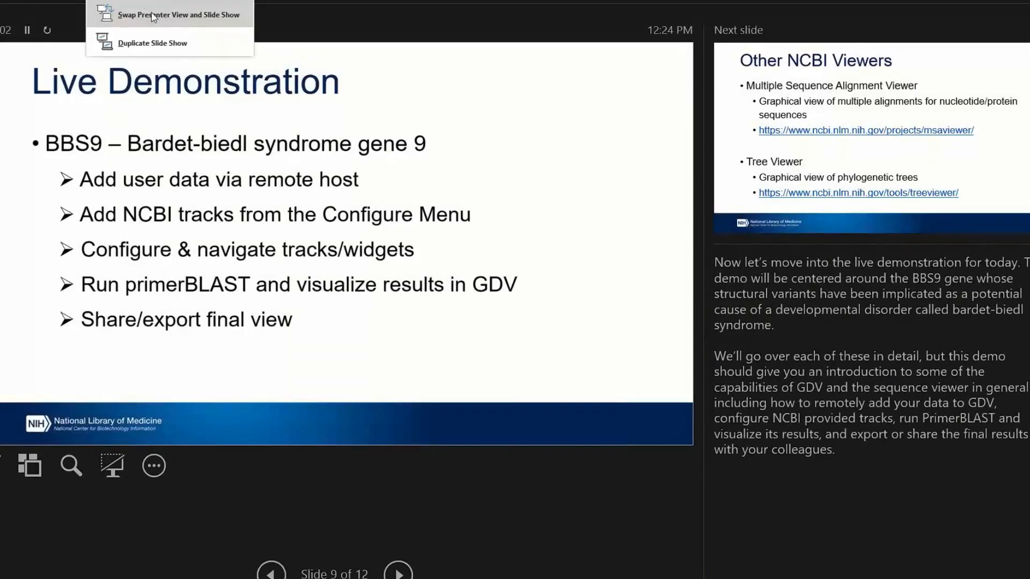
pyautogui.click(150, 13)
pyautogui.press('Right')
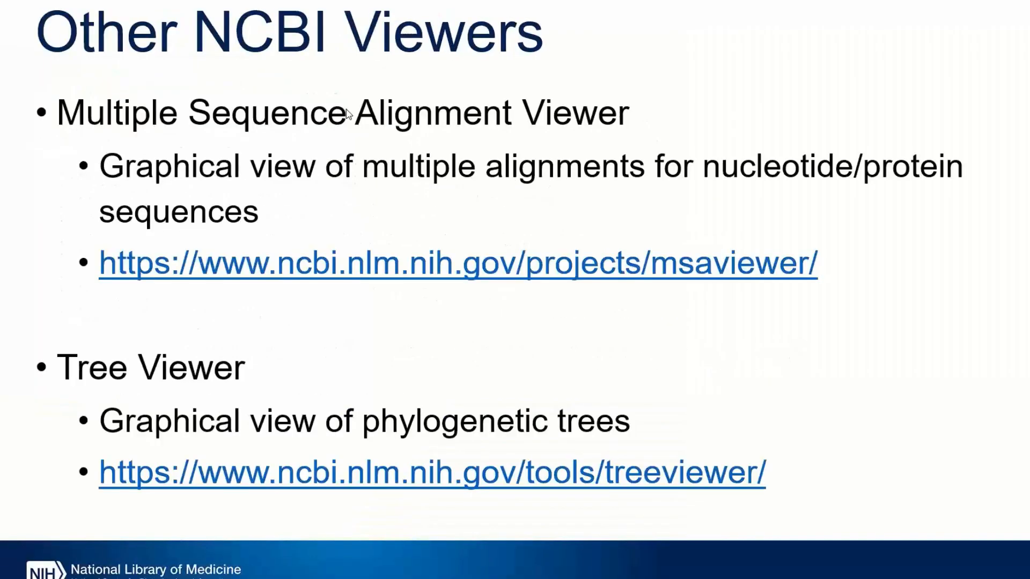